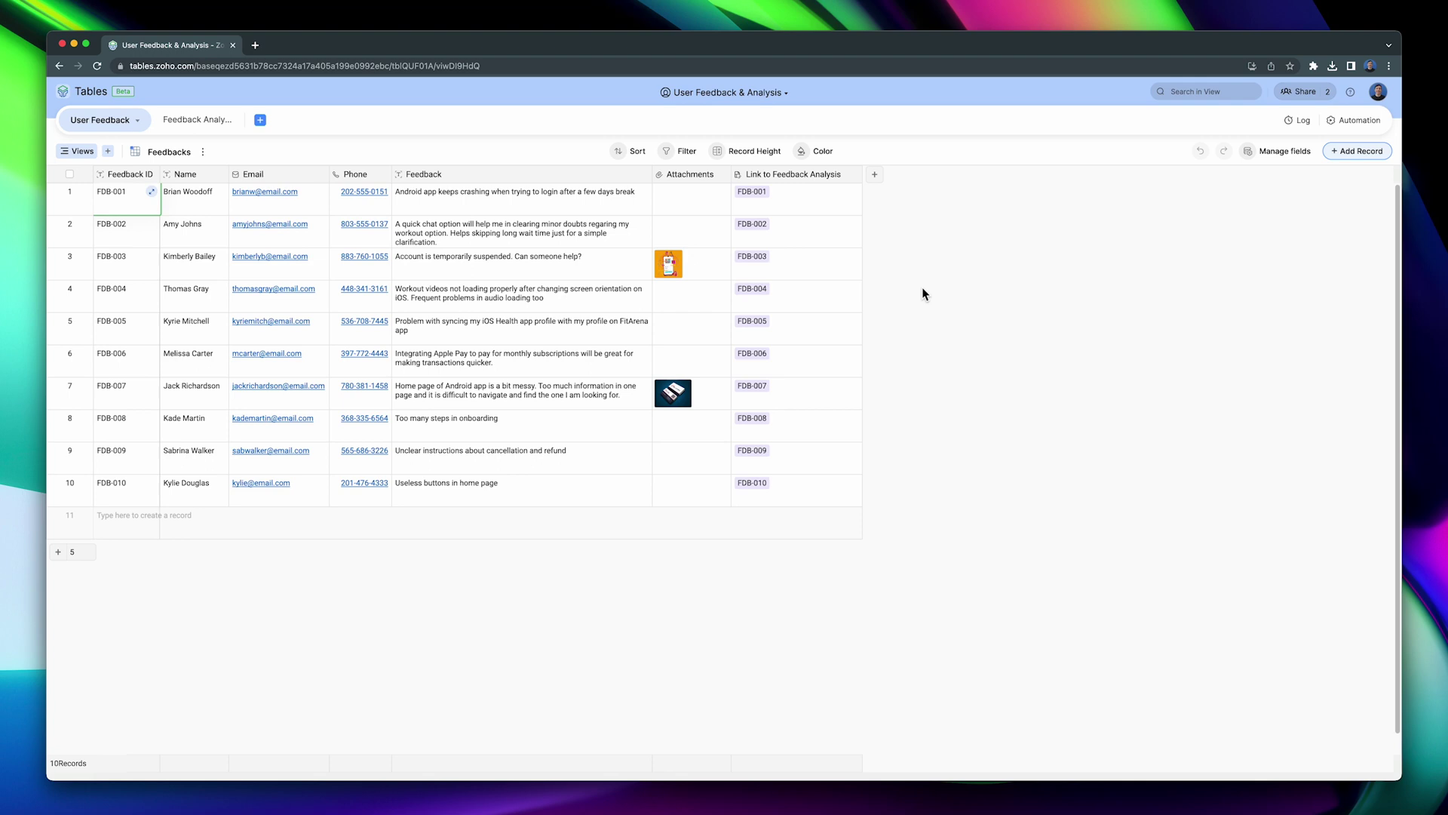
Add a new Date field named Due Date to the Feedbacks table
left_click(875, 175)
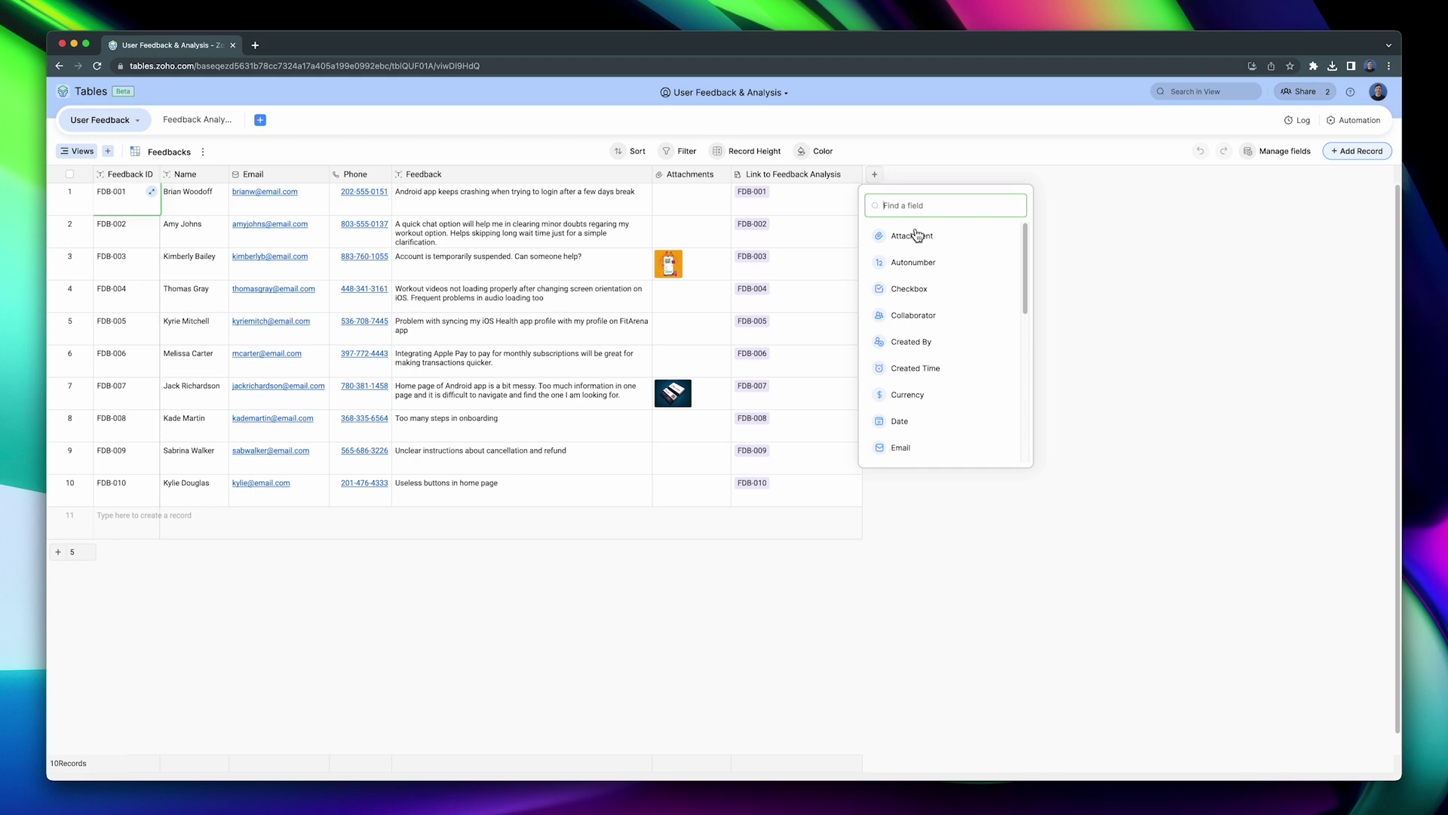
scroll(972, 327, "down", 2)
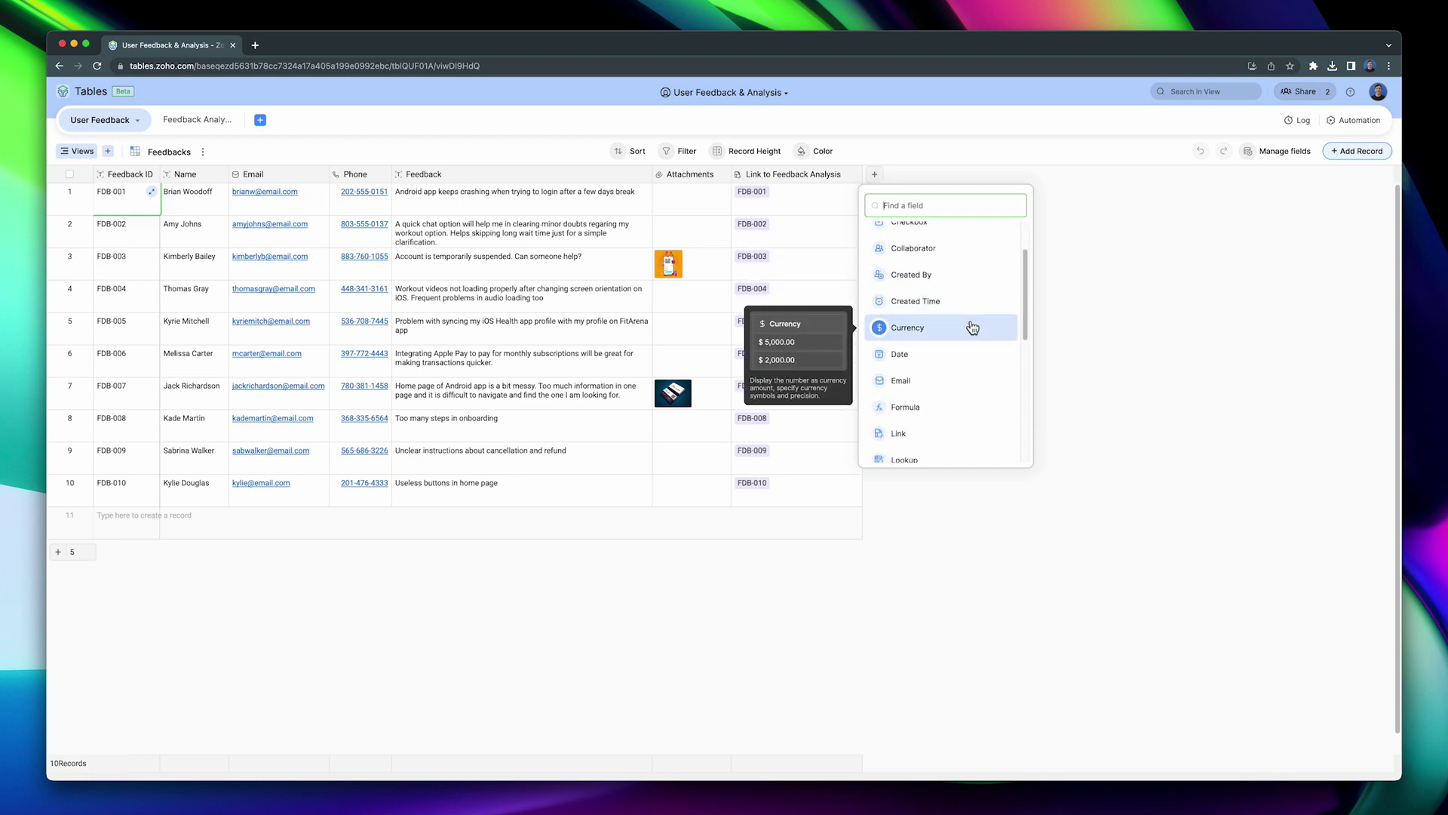
scroll(972, 327, "down", 1)
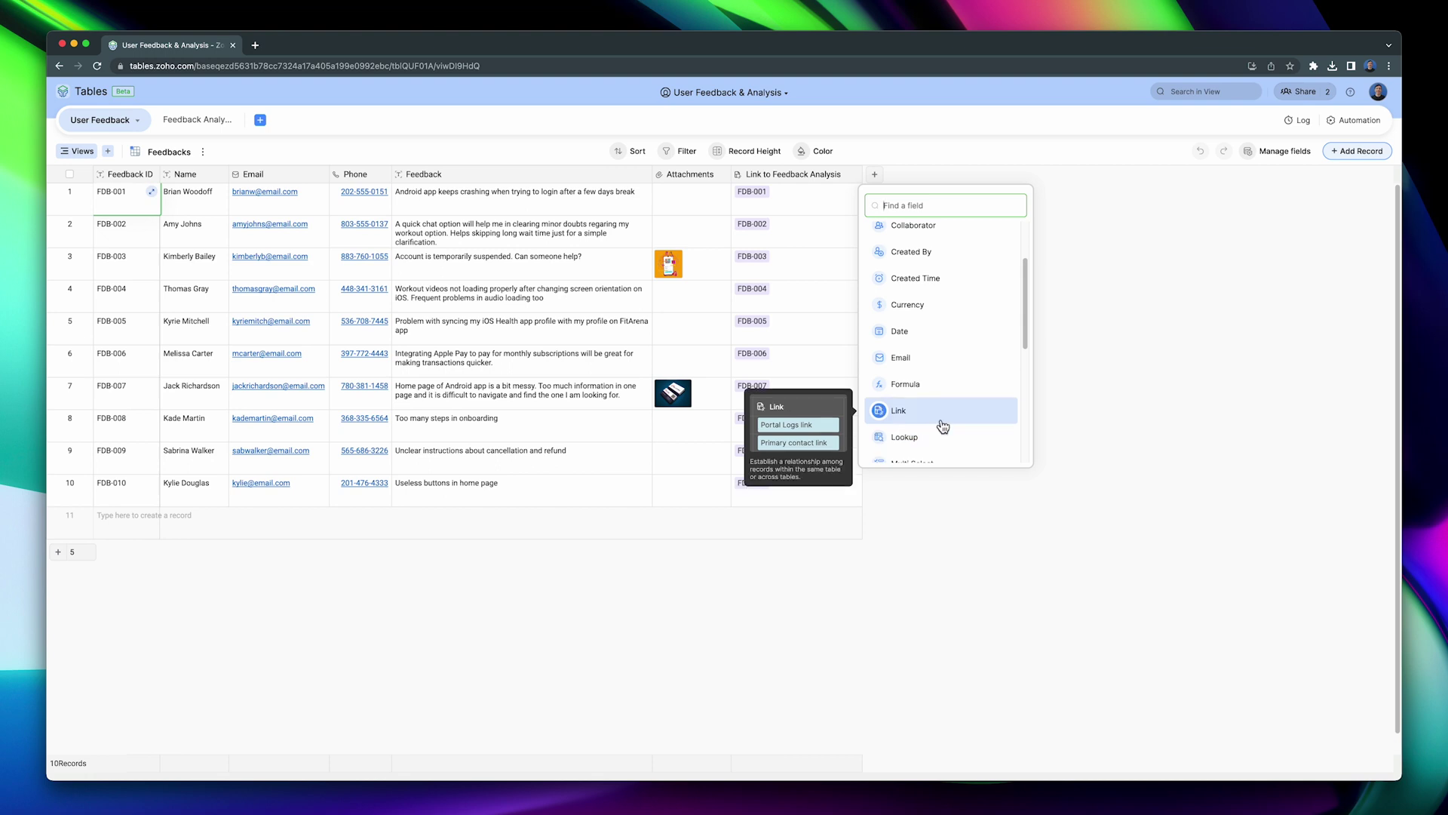
key("Escape")
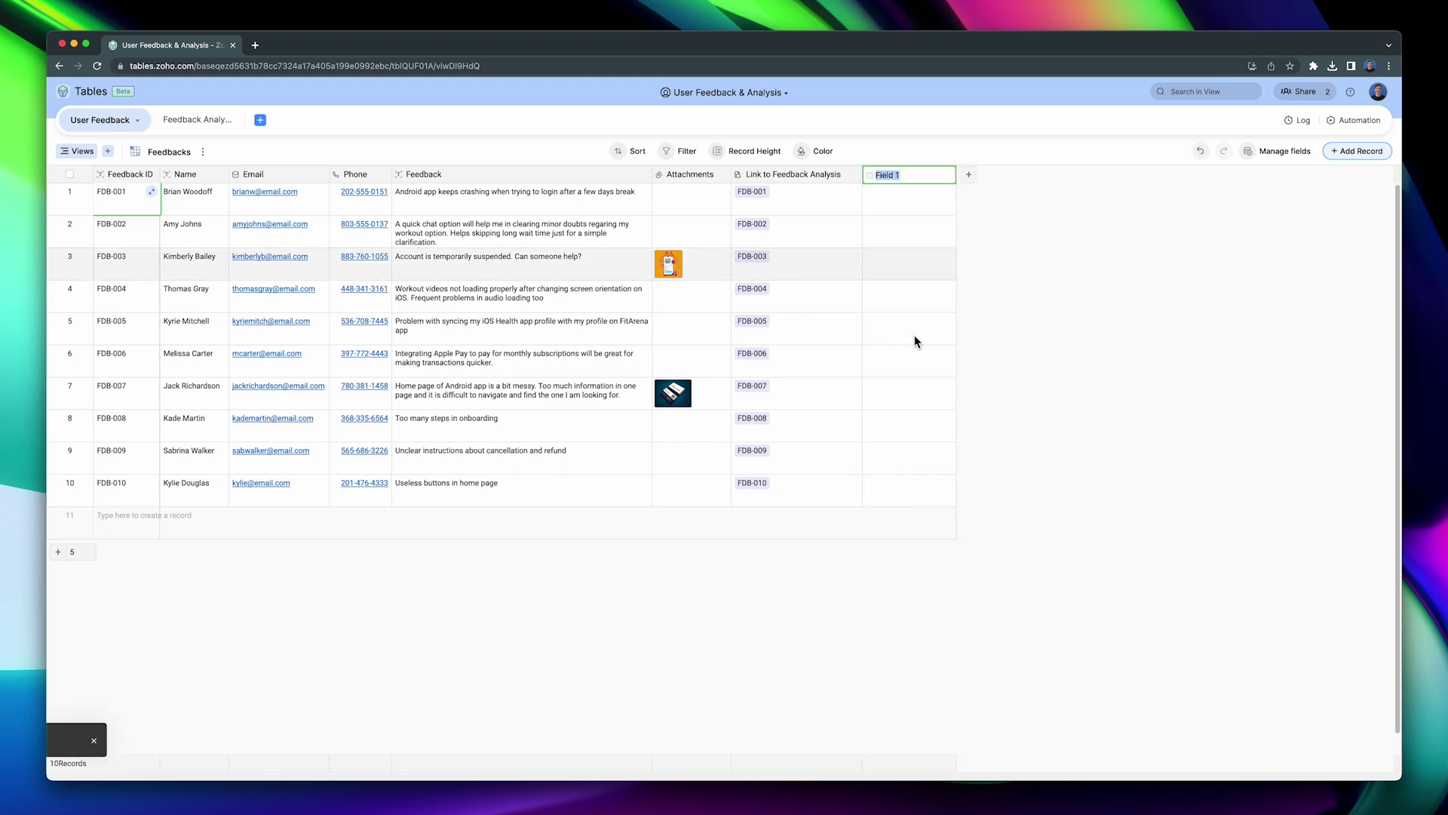
type("Due Date")
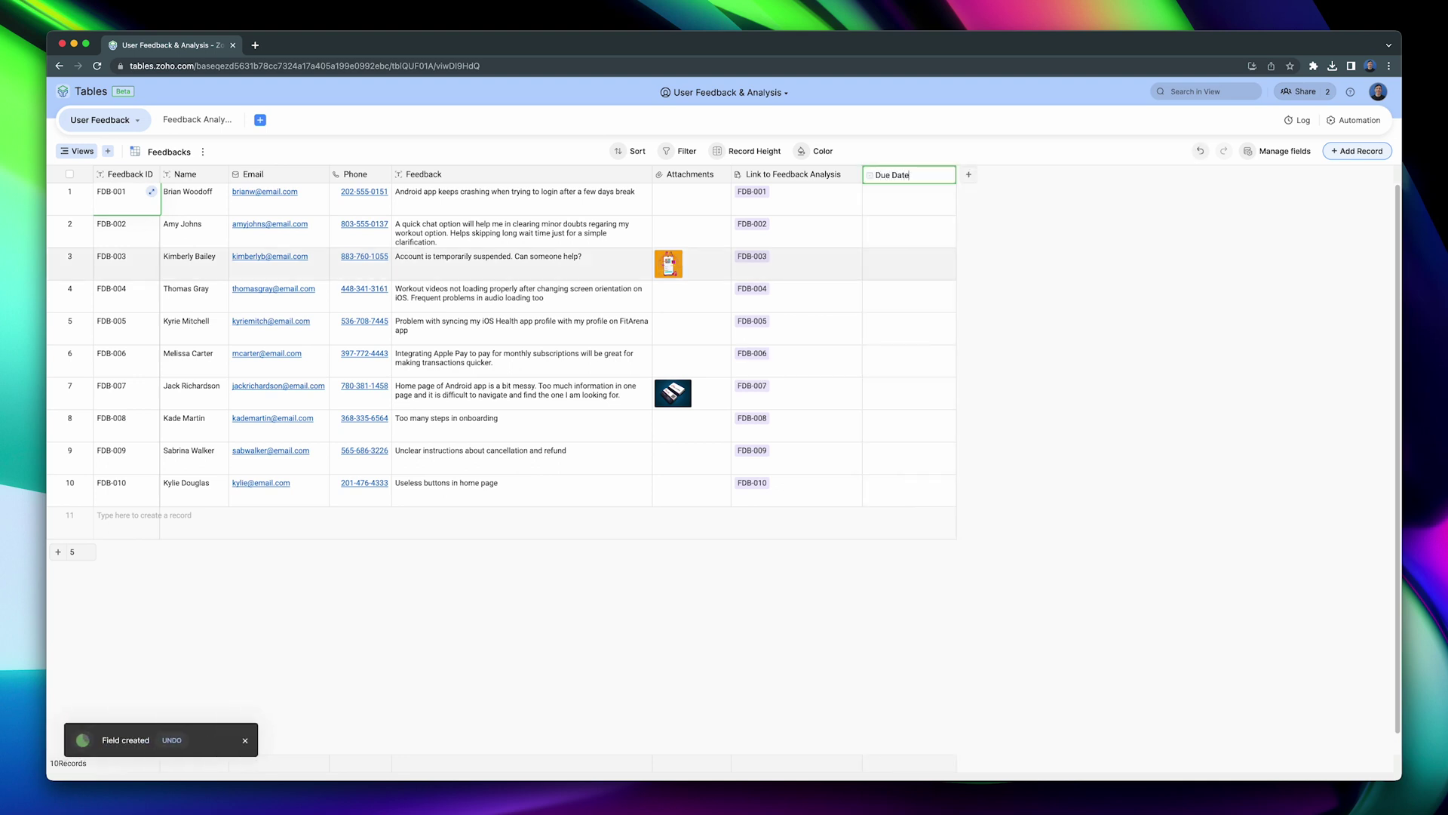
key("Return")
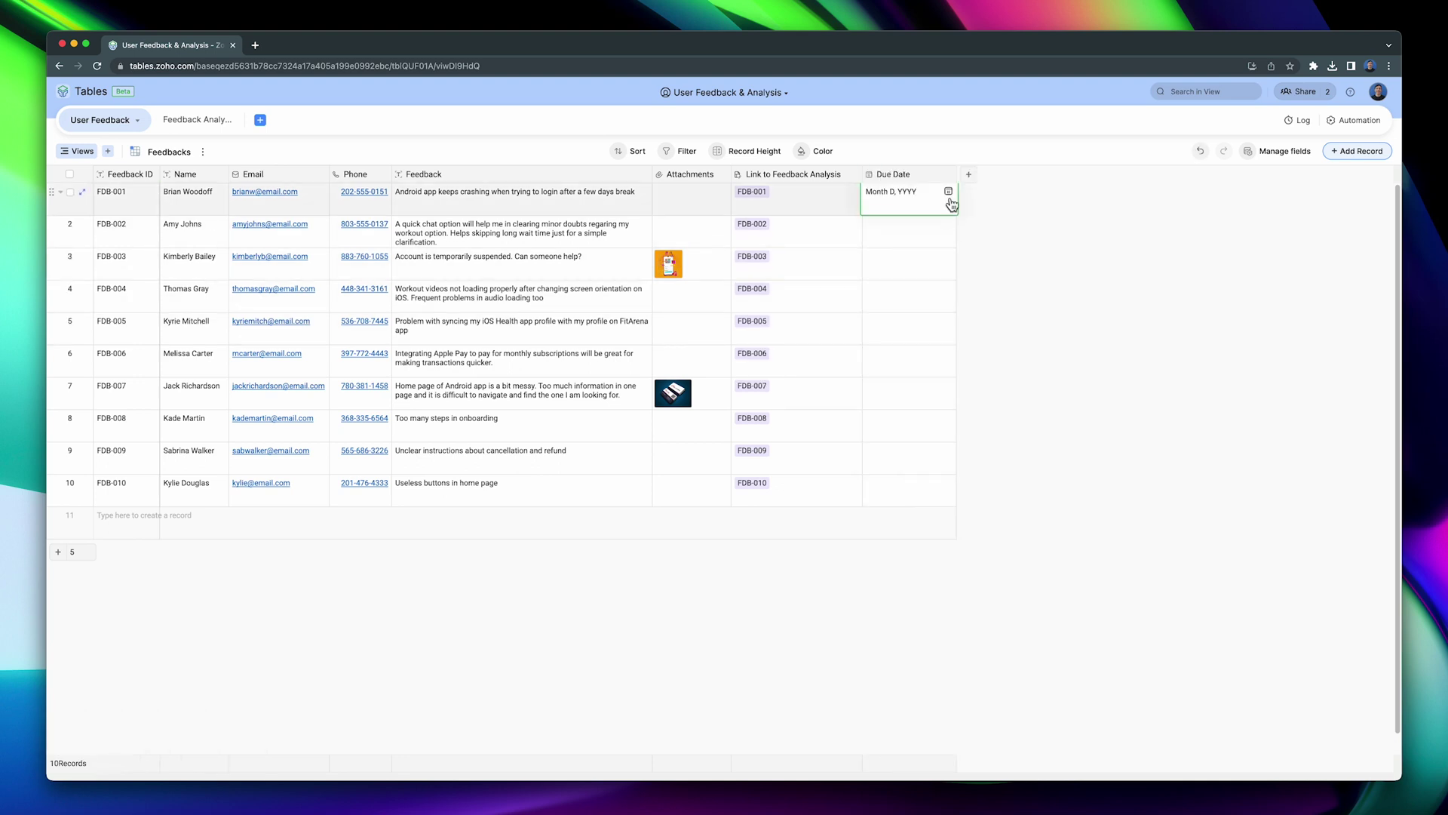
Set FDB-001's due date to May 18, 2023 and show the Manage fields list
left_click(948, 191)
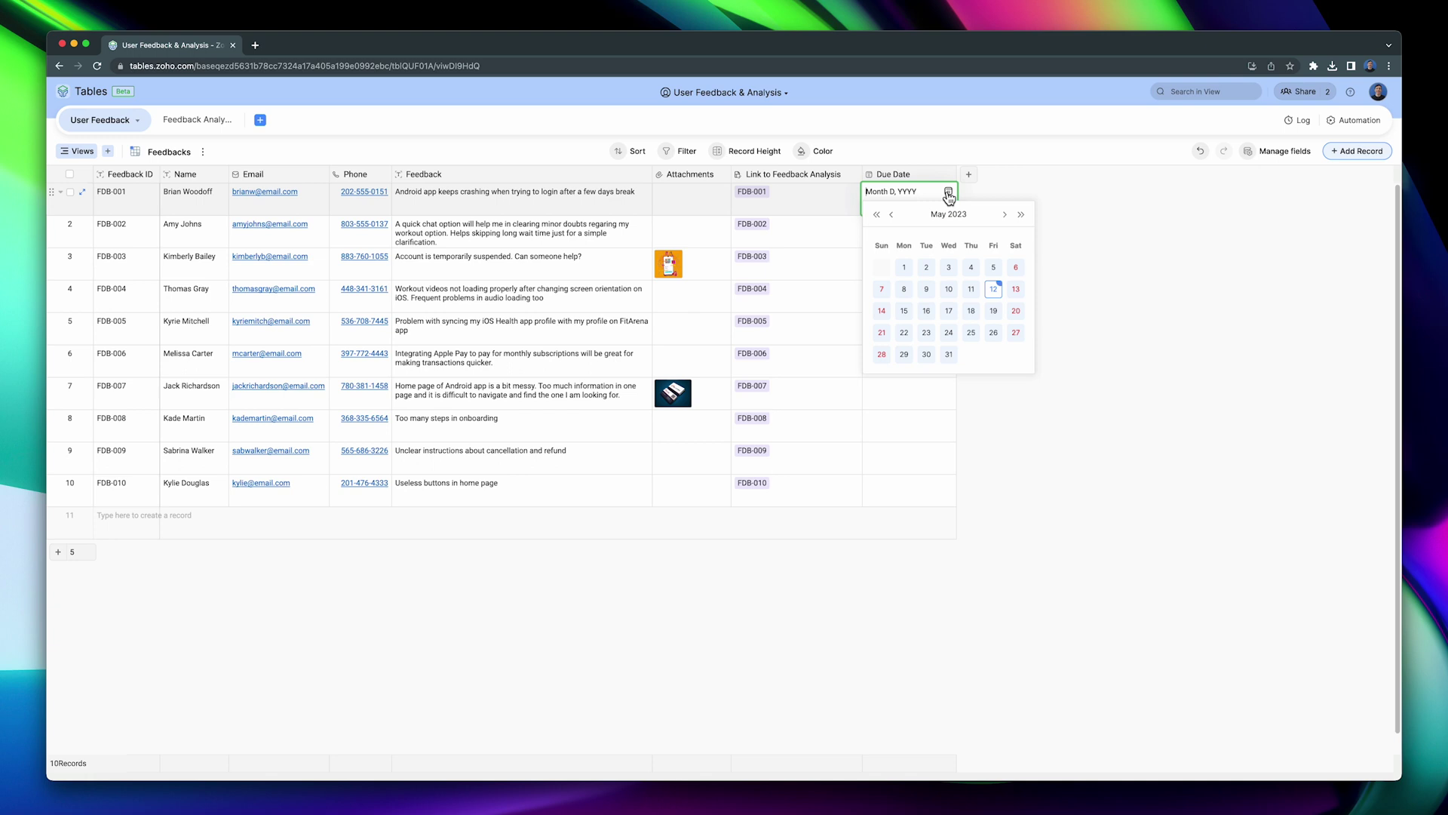
left_click(972, 311)
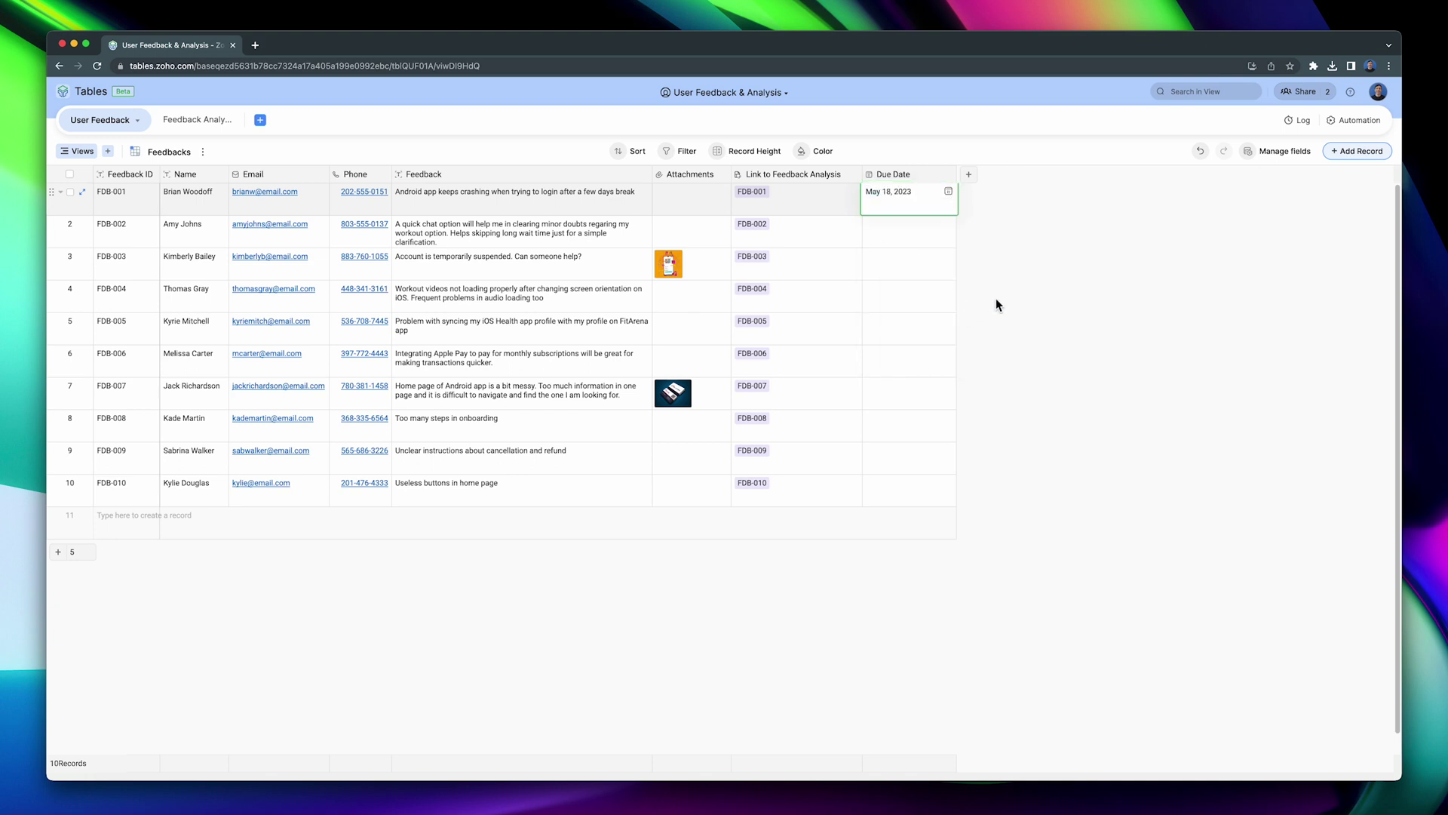
left_click(1282, 152)
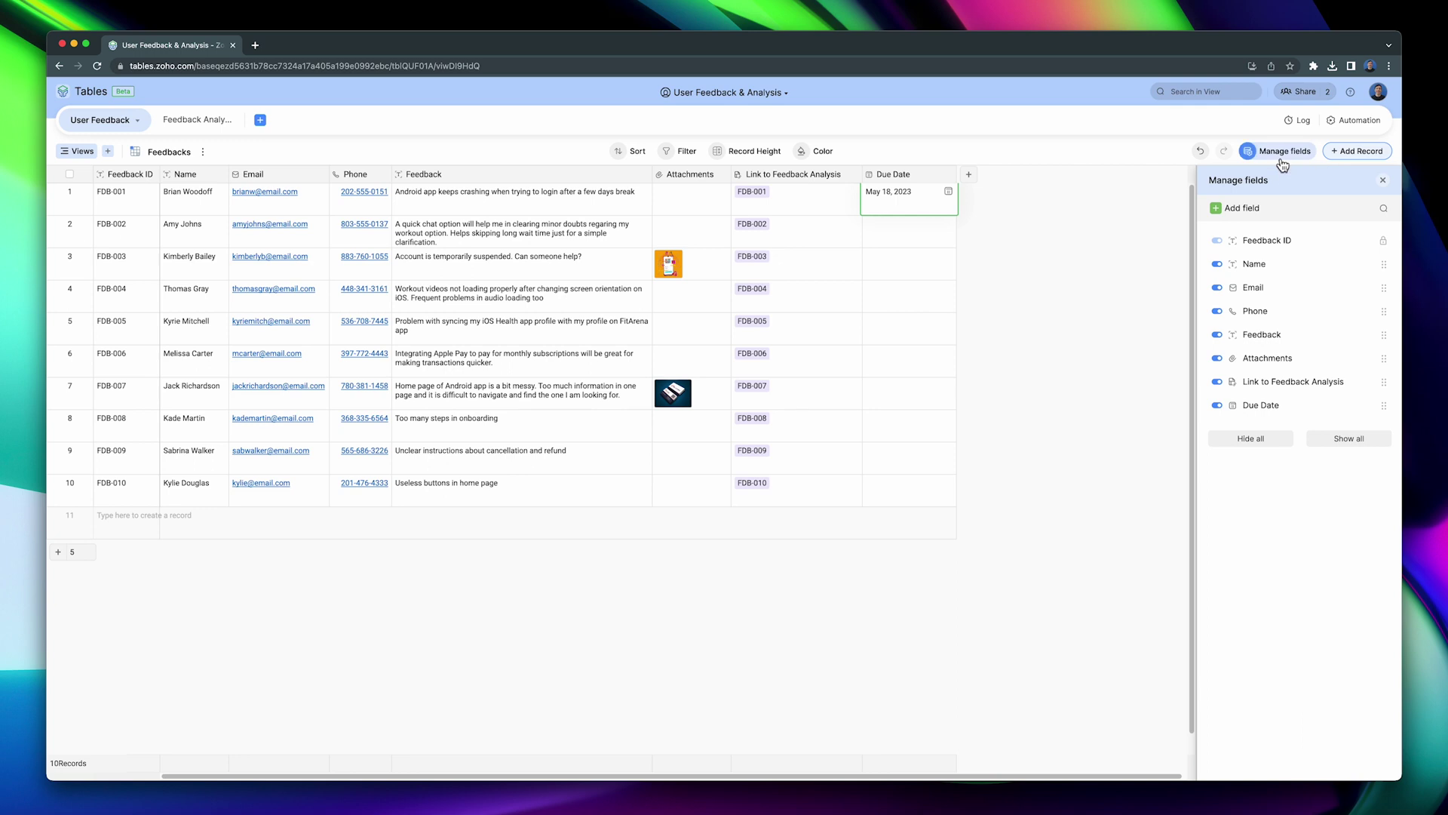
Close the field list and delete record FDB-010 from the Feedbacks table
left_click(1282, 162)
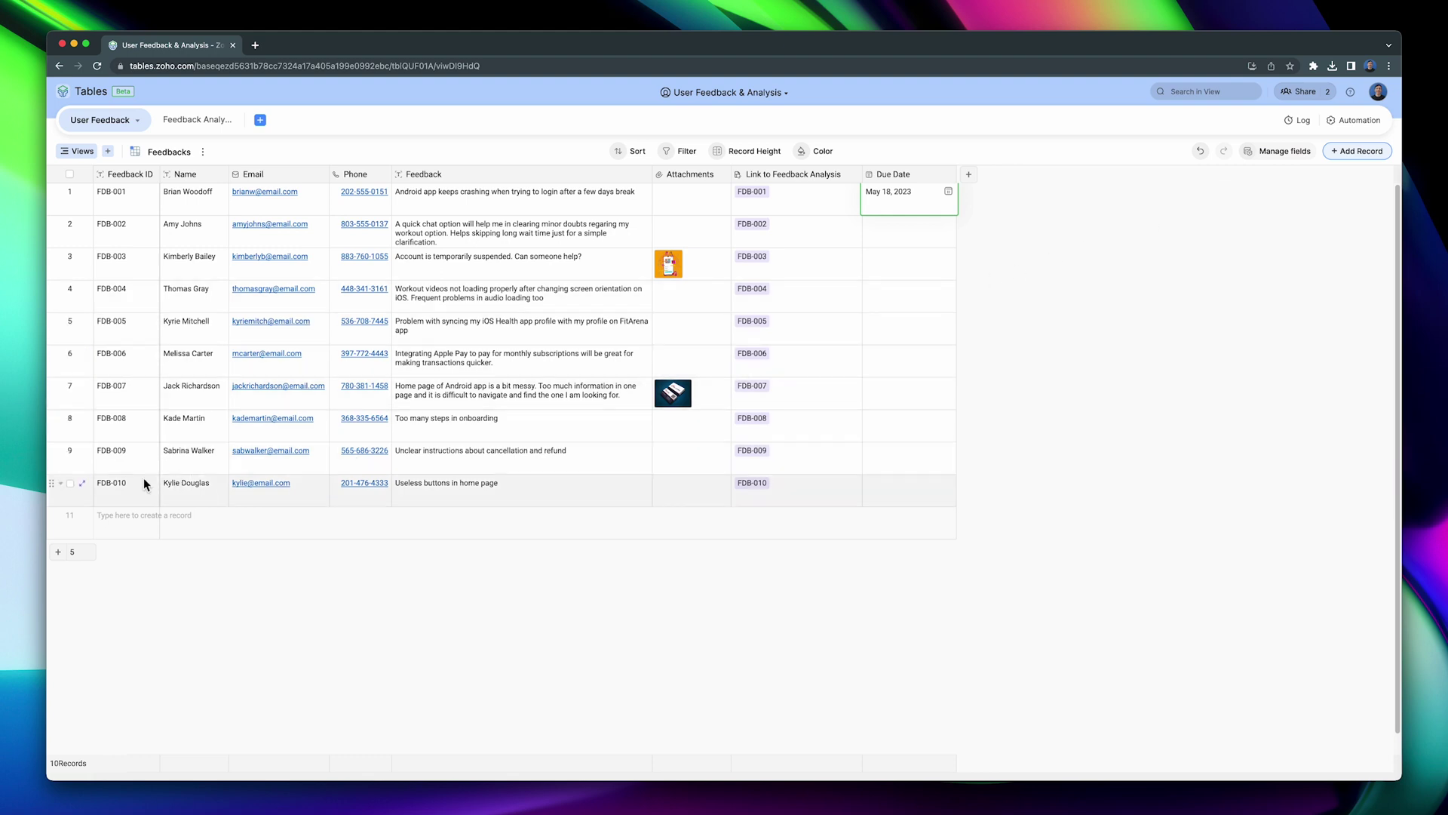
left_click(62, 484)
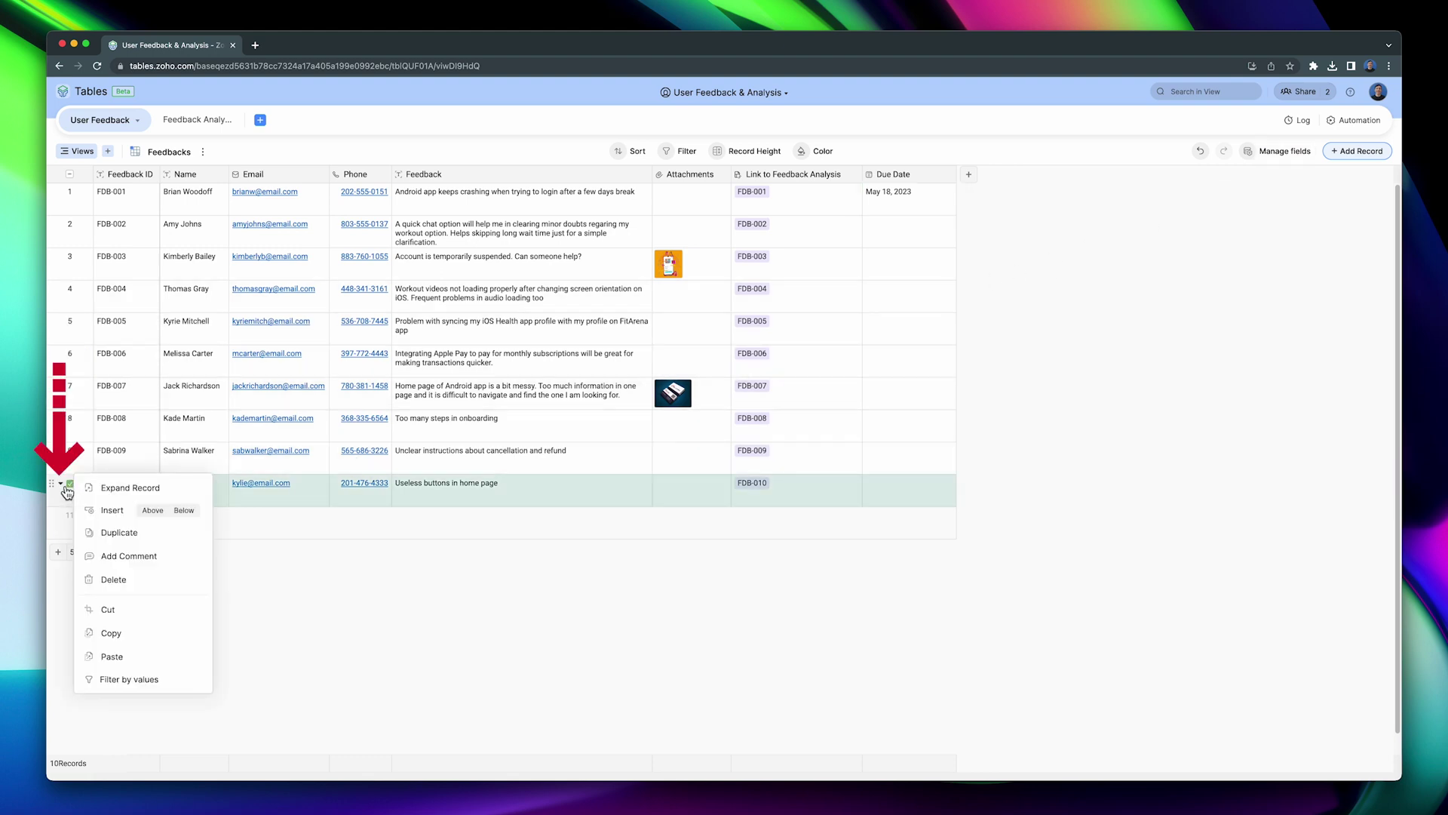
left_click(124, 580)
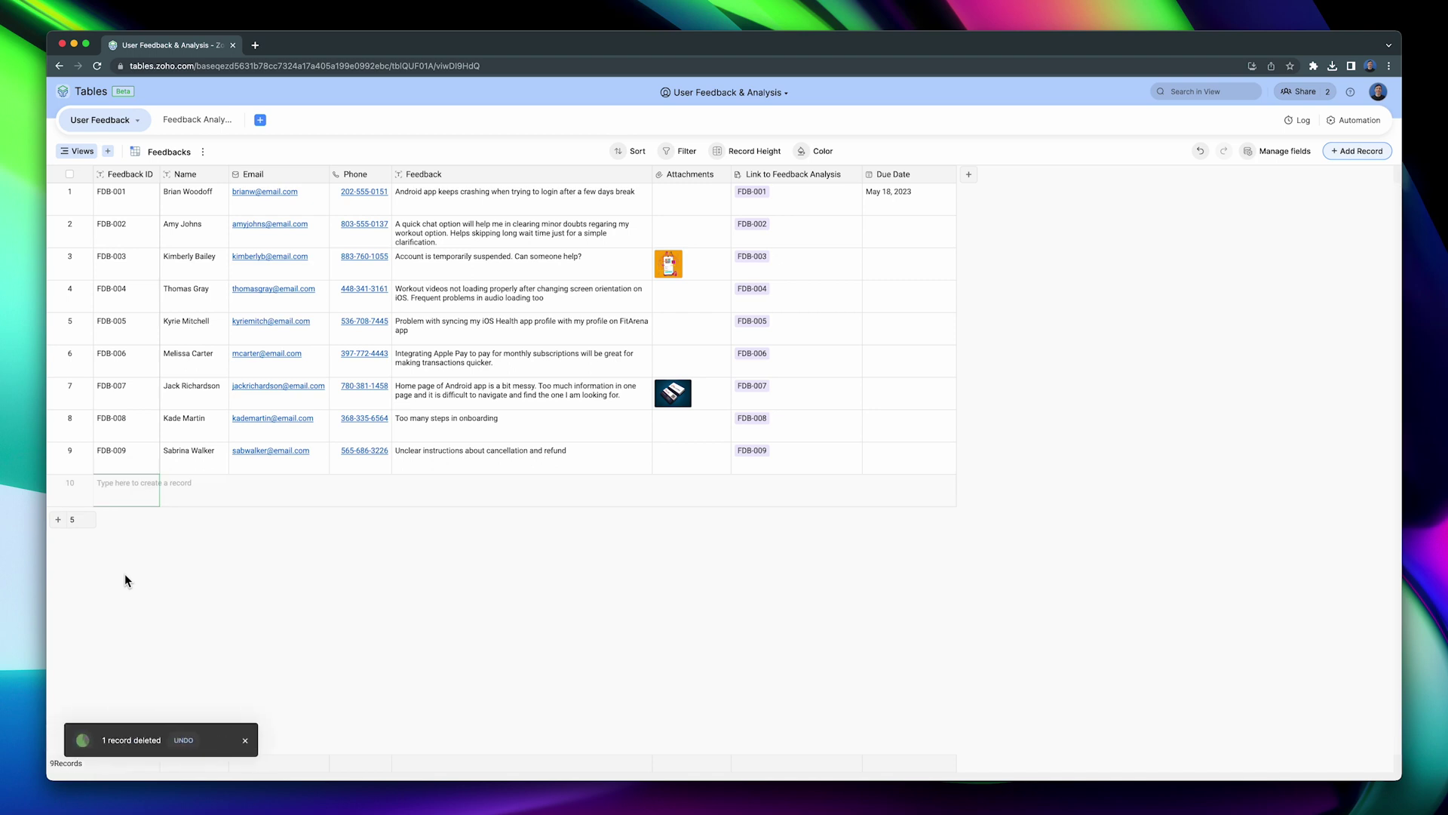
Enter a new record with Feedback ID FDB-010, then add one blank record
left_click(135, 488)
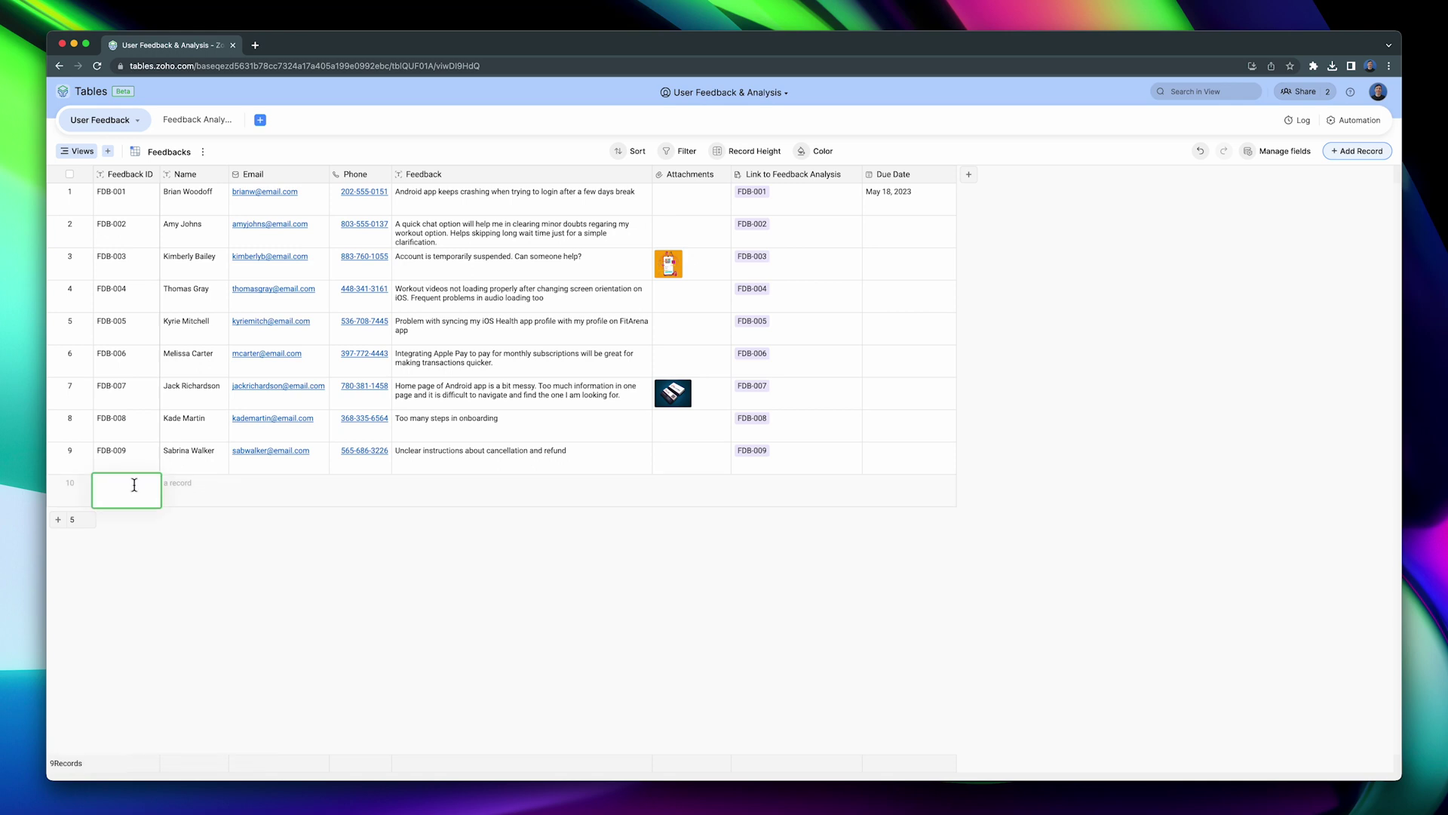
type("FDB-010")
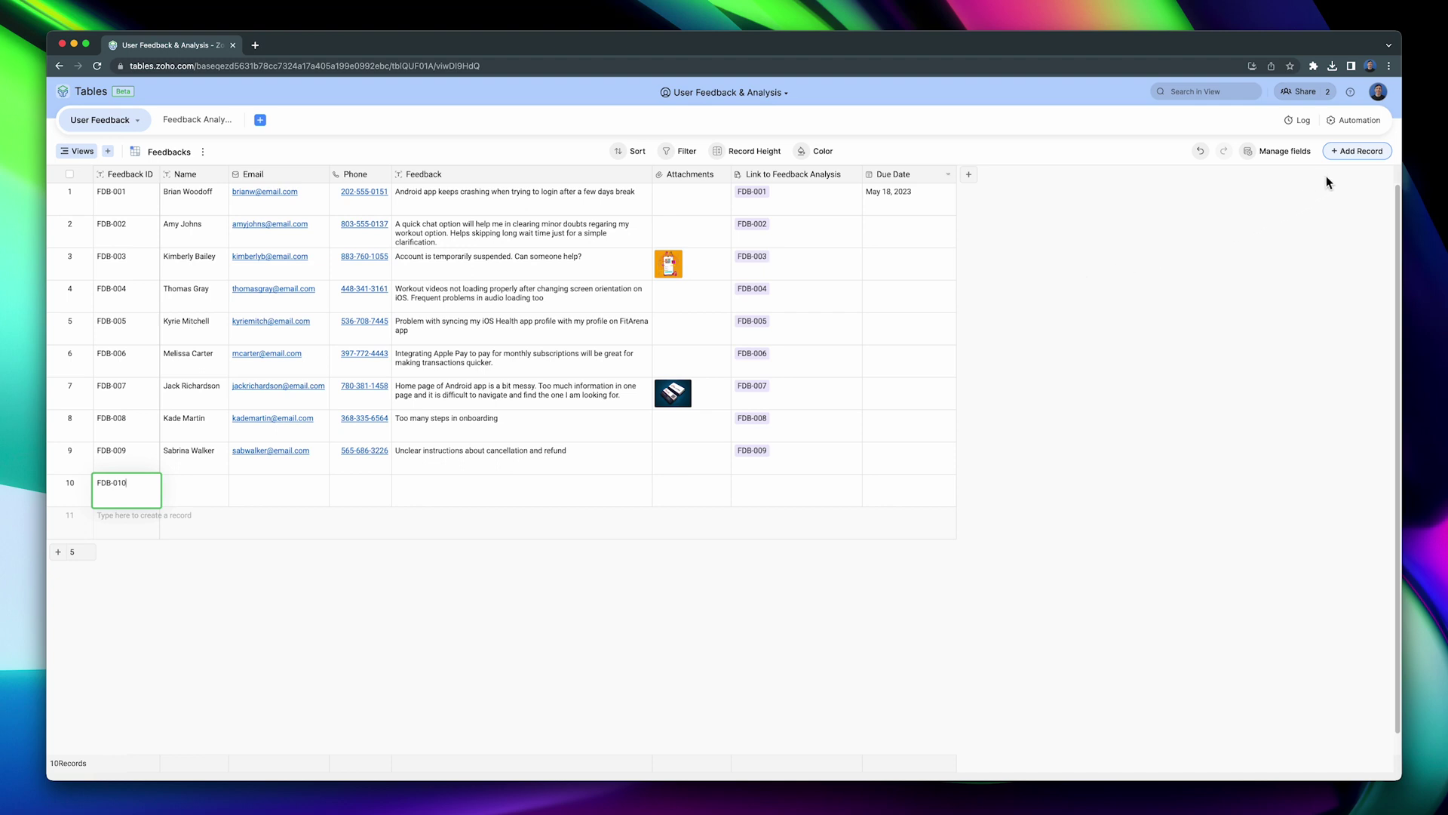
left_click(1350, 162)
left_click(1350, 160)
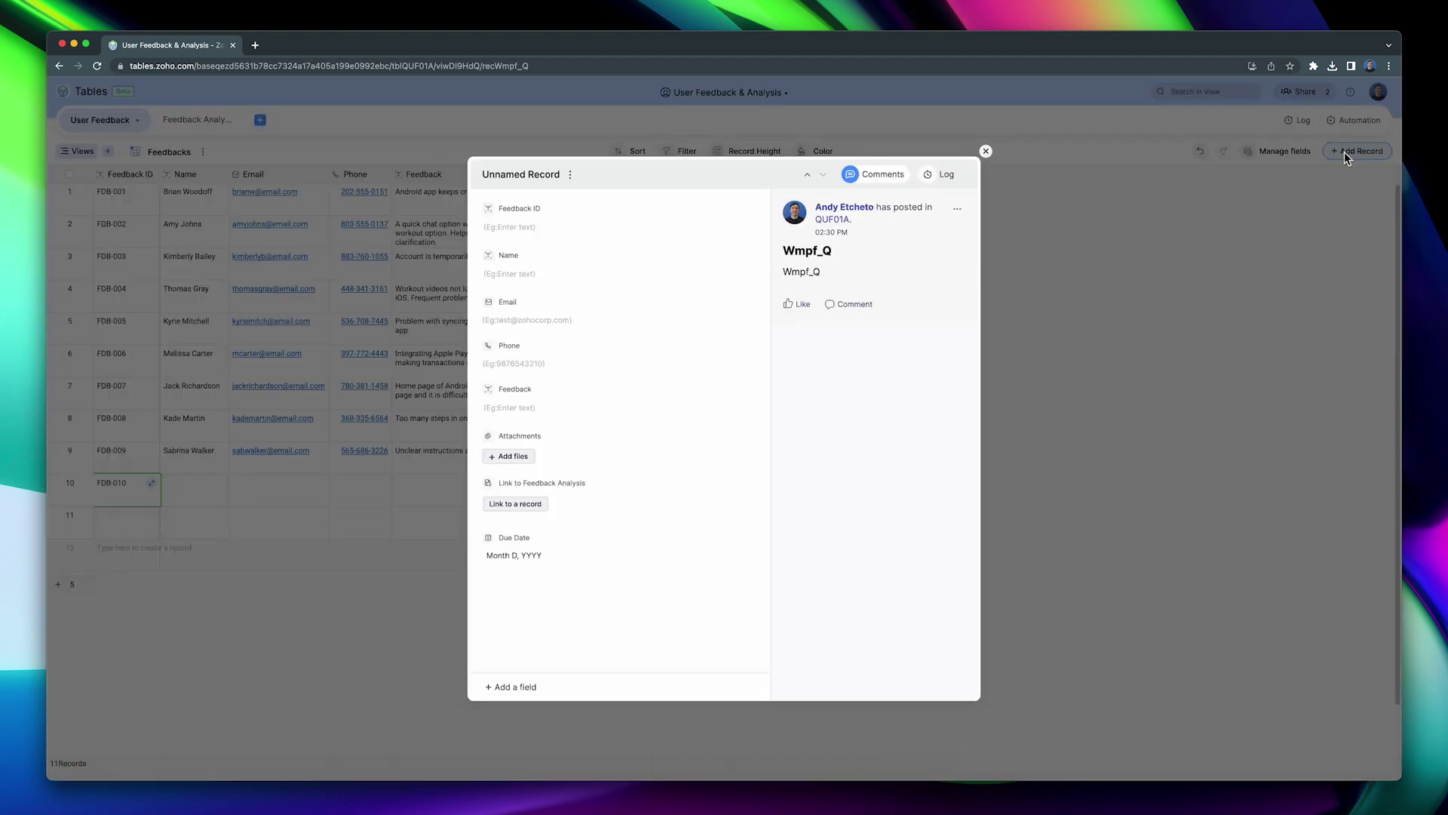
left_click(985, 152)
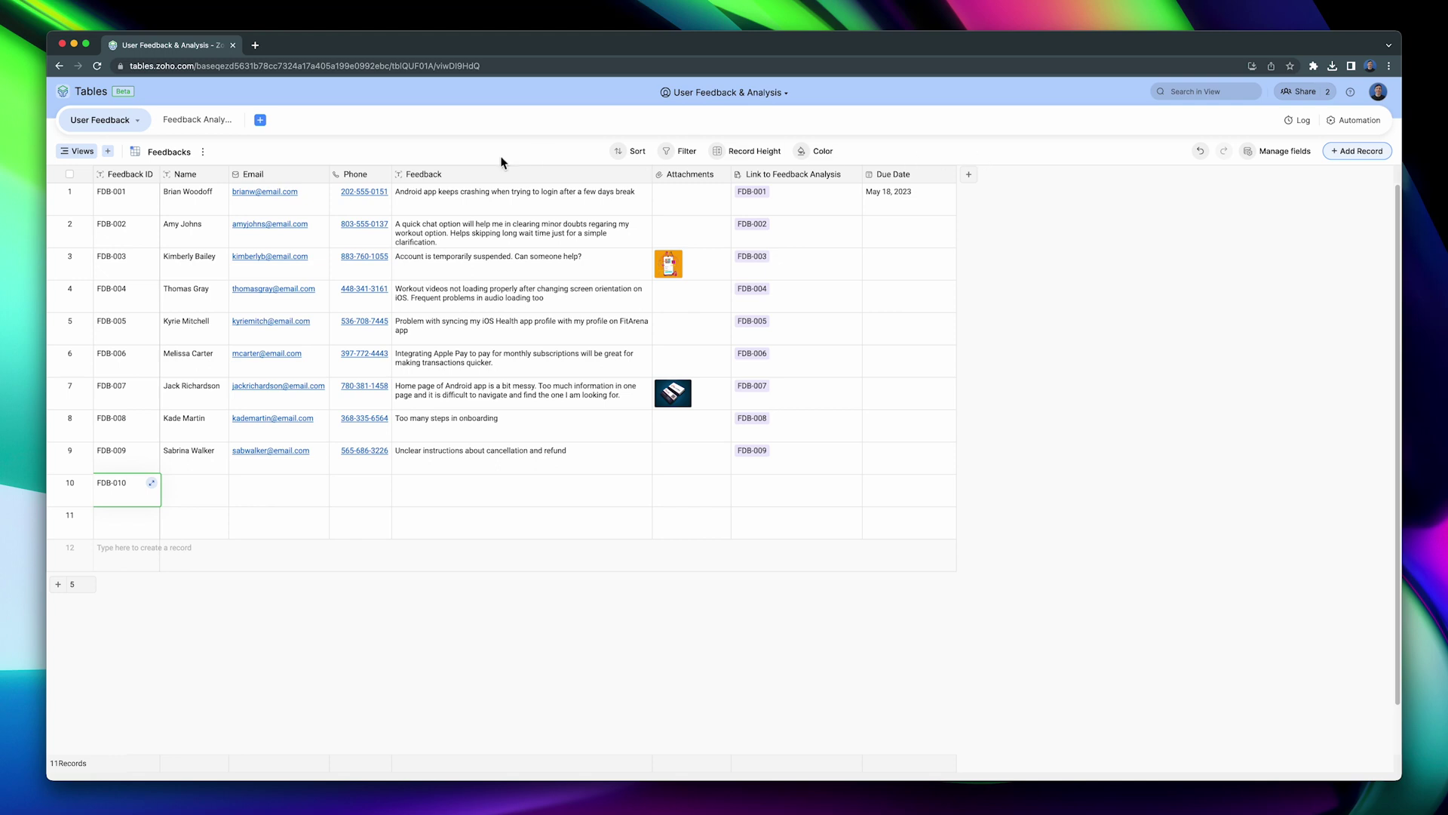
Open the Feedback Form view's shareable URL in a new tab, then close it
left_click(88, 157)
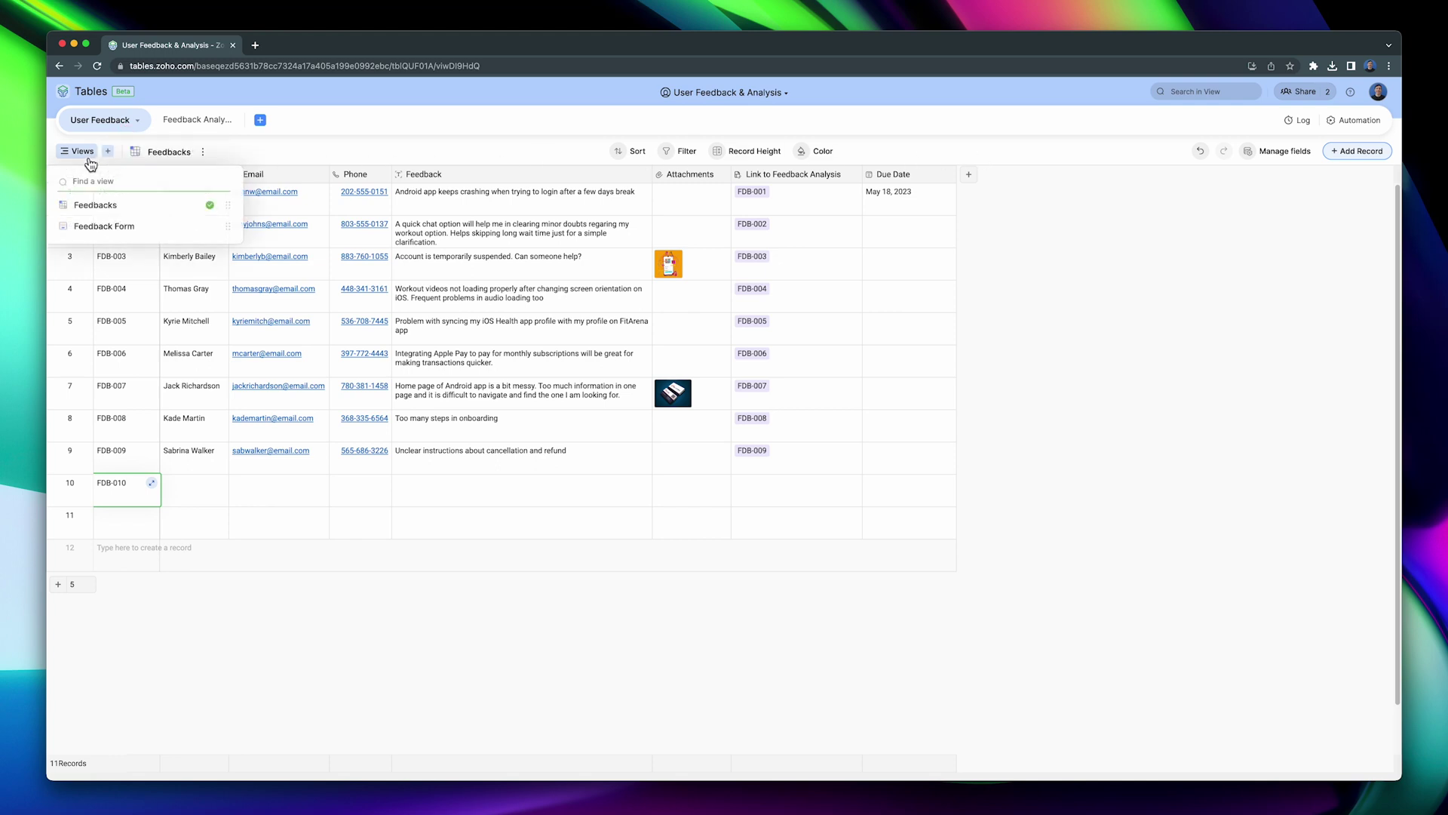
left_click(125, 231)
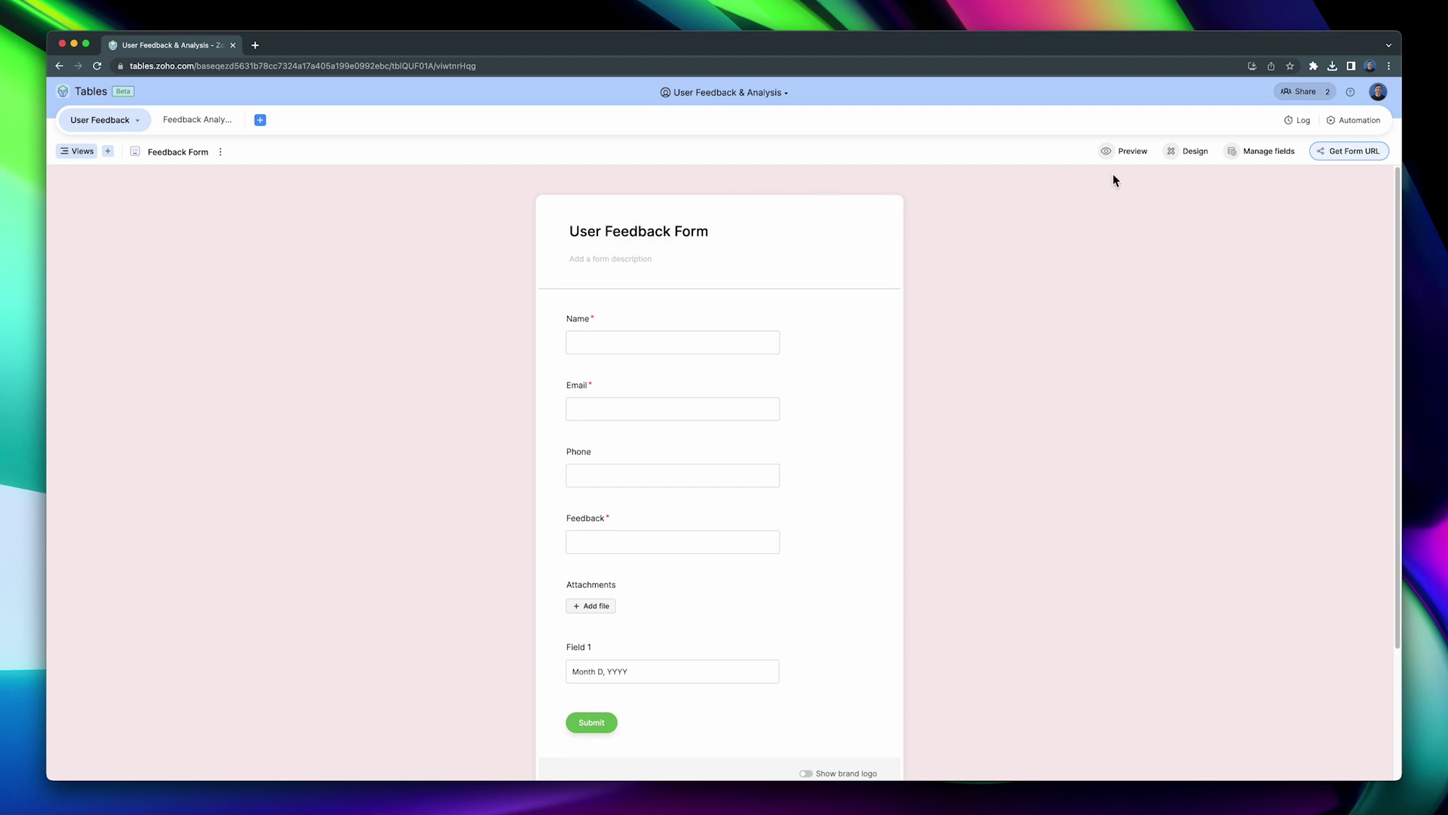
left_click(1336, 158)
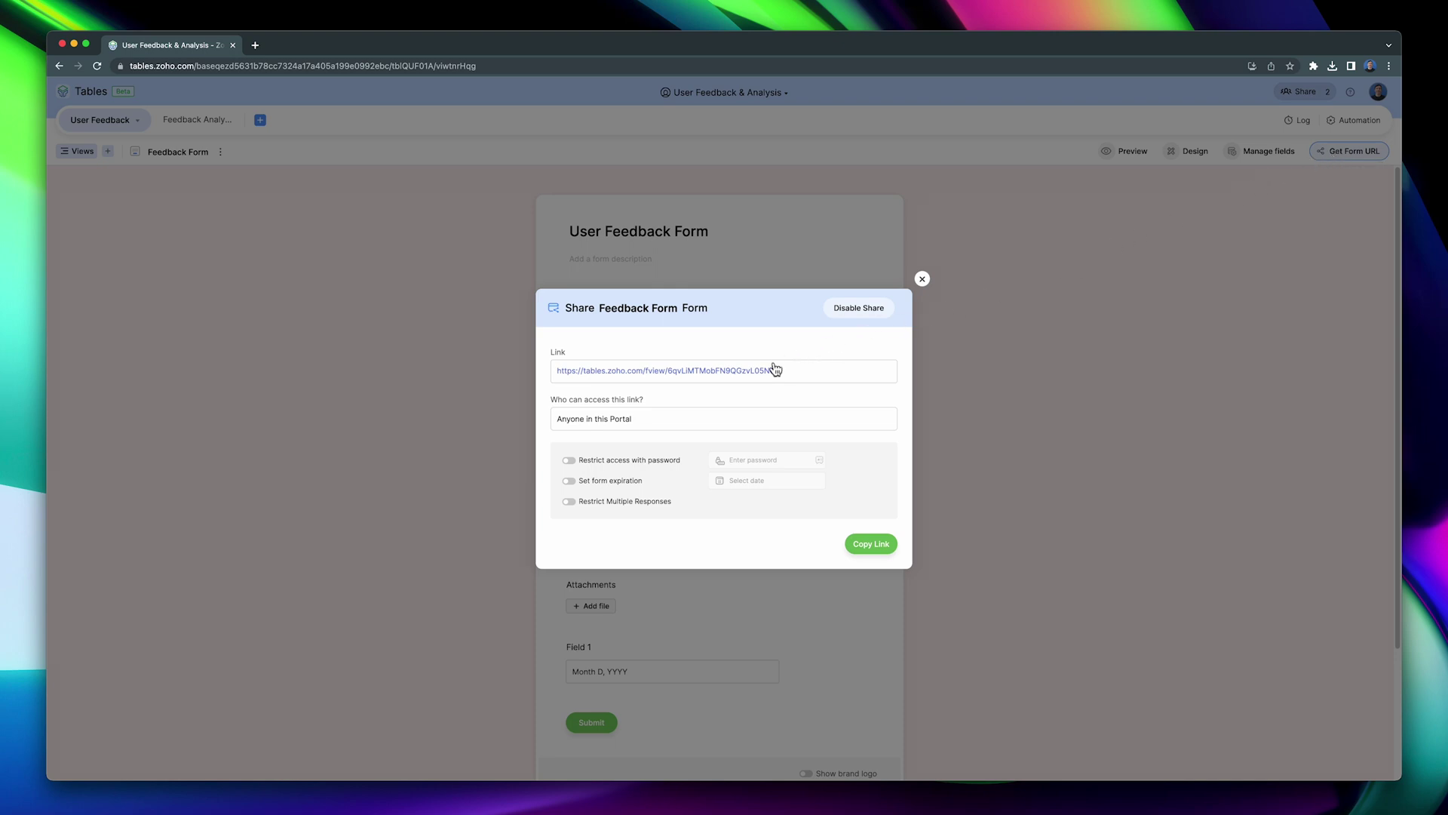
left_click(748, 376)
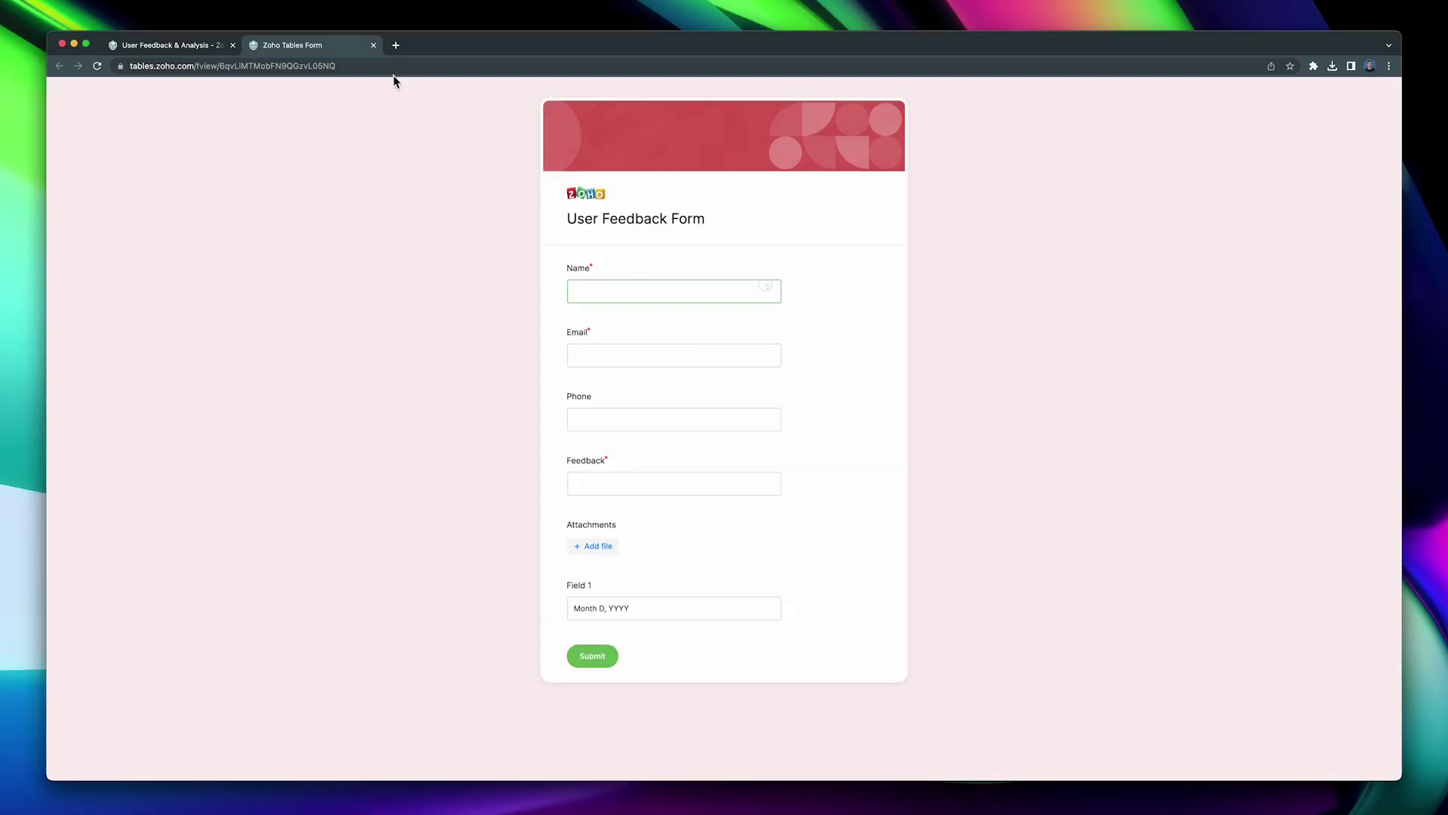
left_click(372, 45)
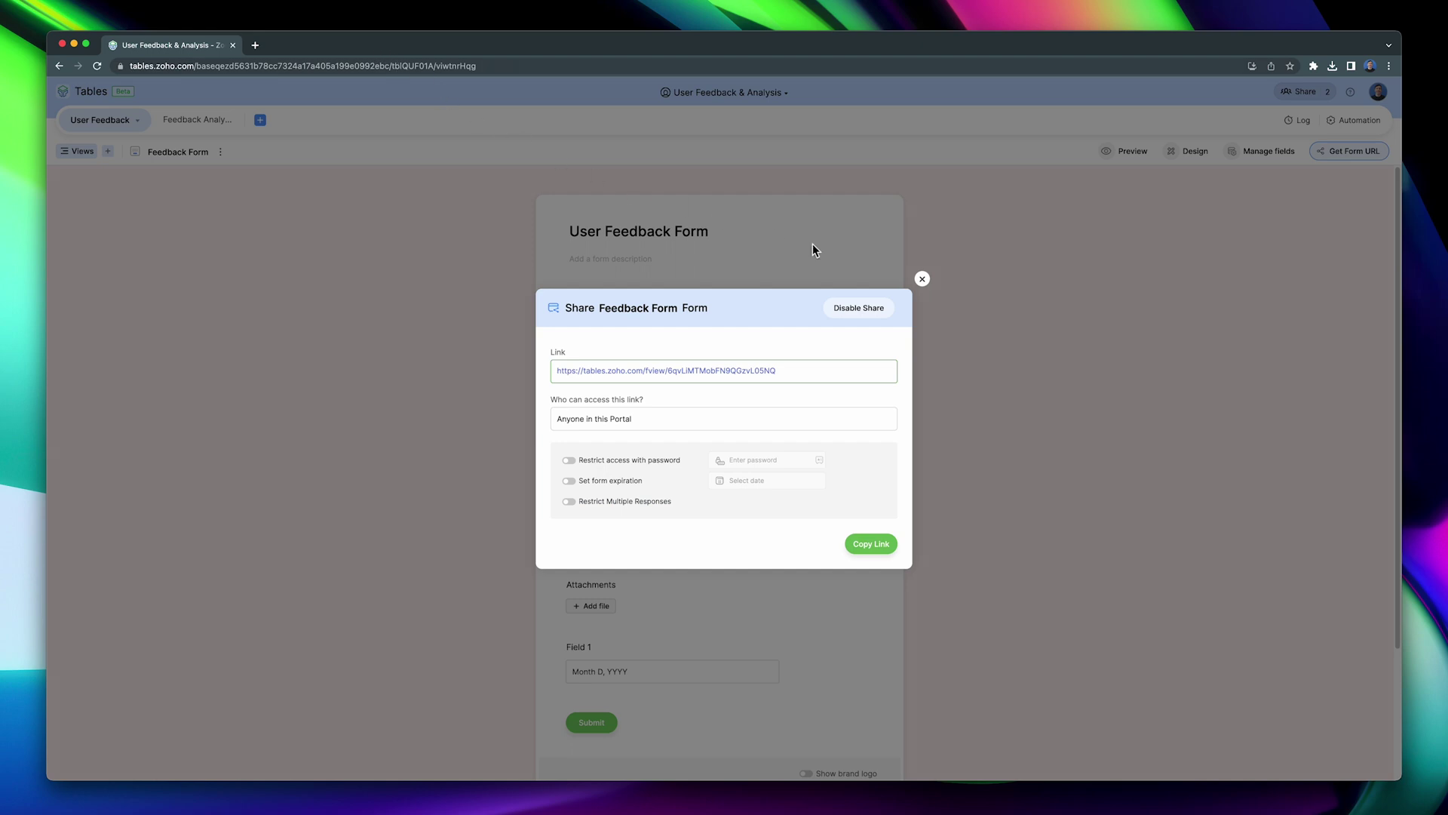
left_click(921, 279)
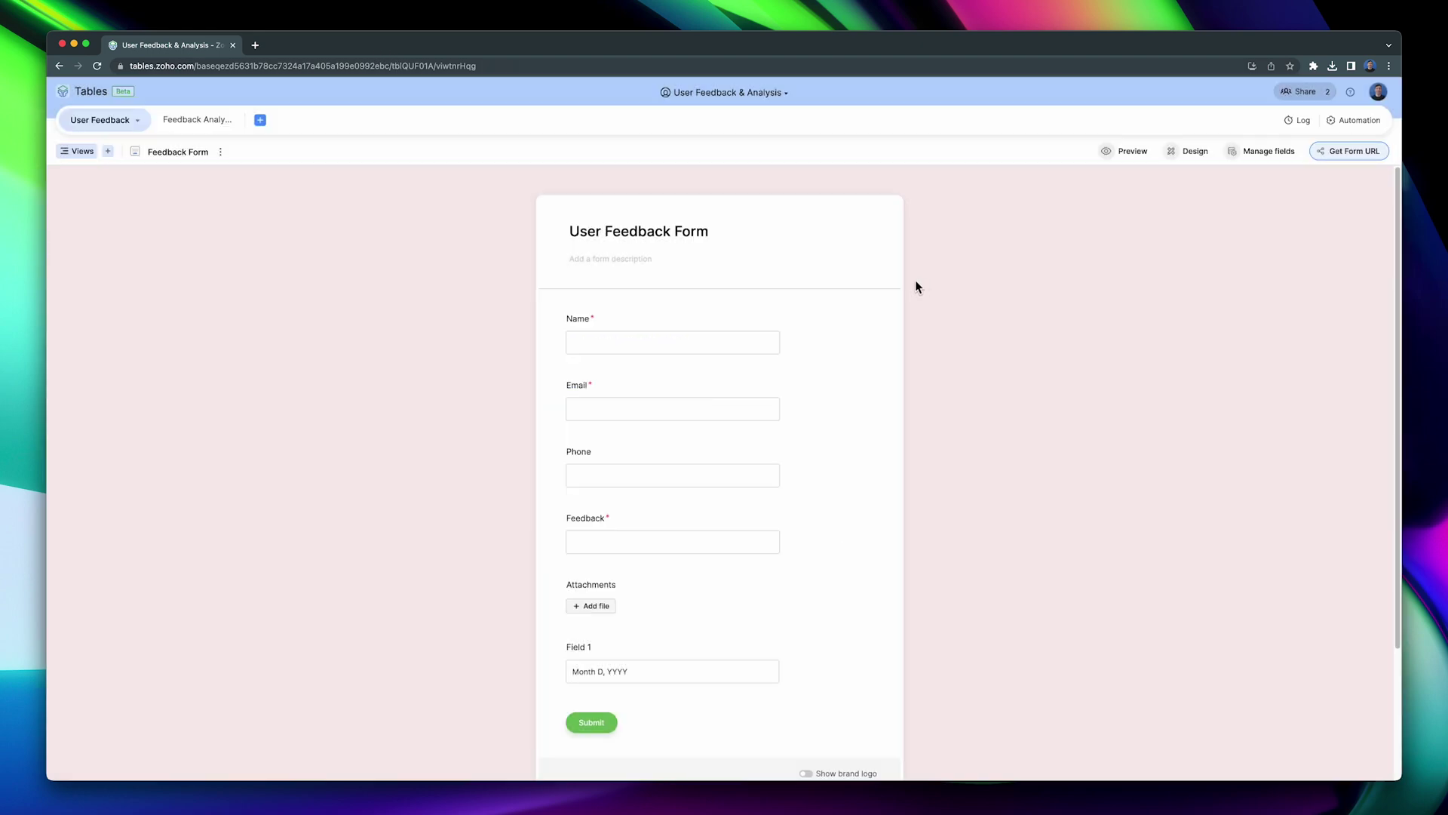
Switch to the Feedback Analysis table and bring up its list of views
left_click(224, 130)
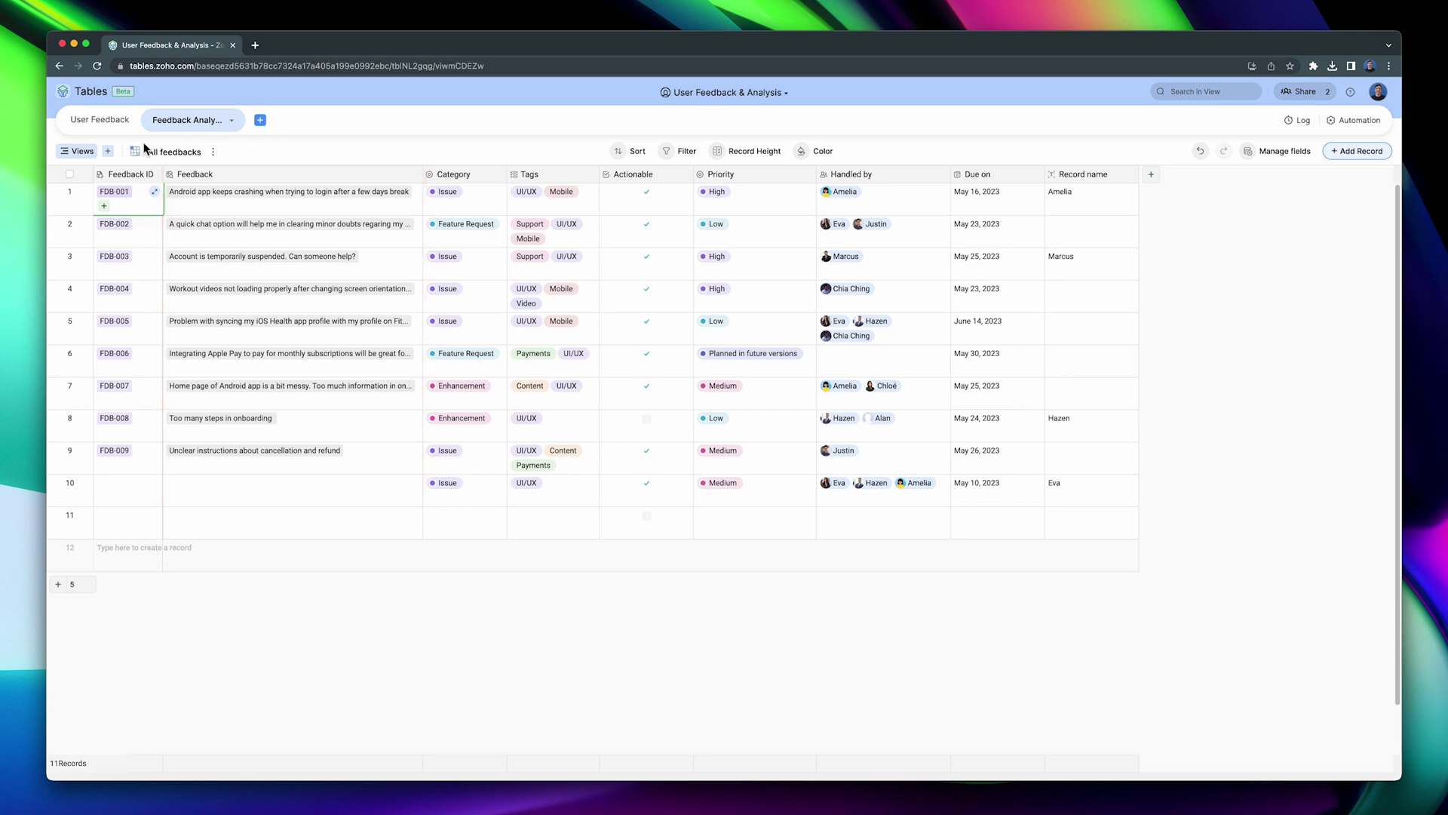
left_click(96, 155)
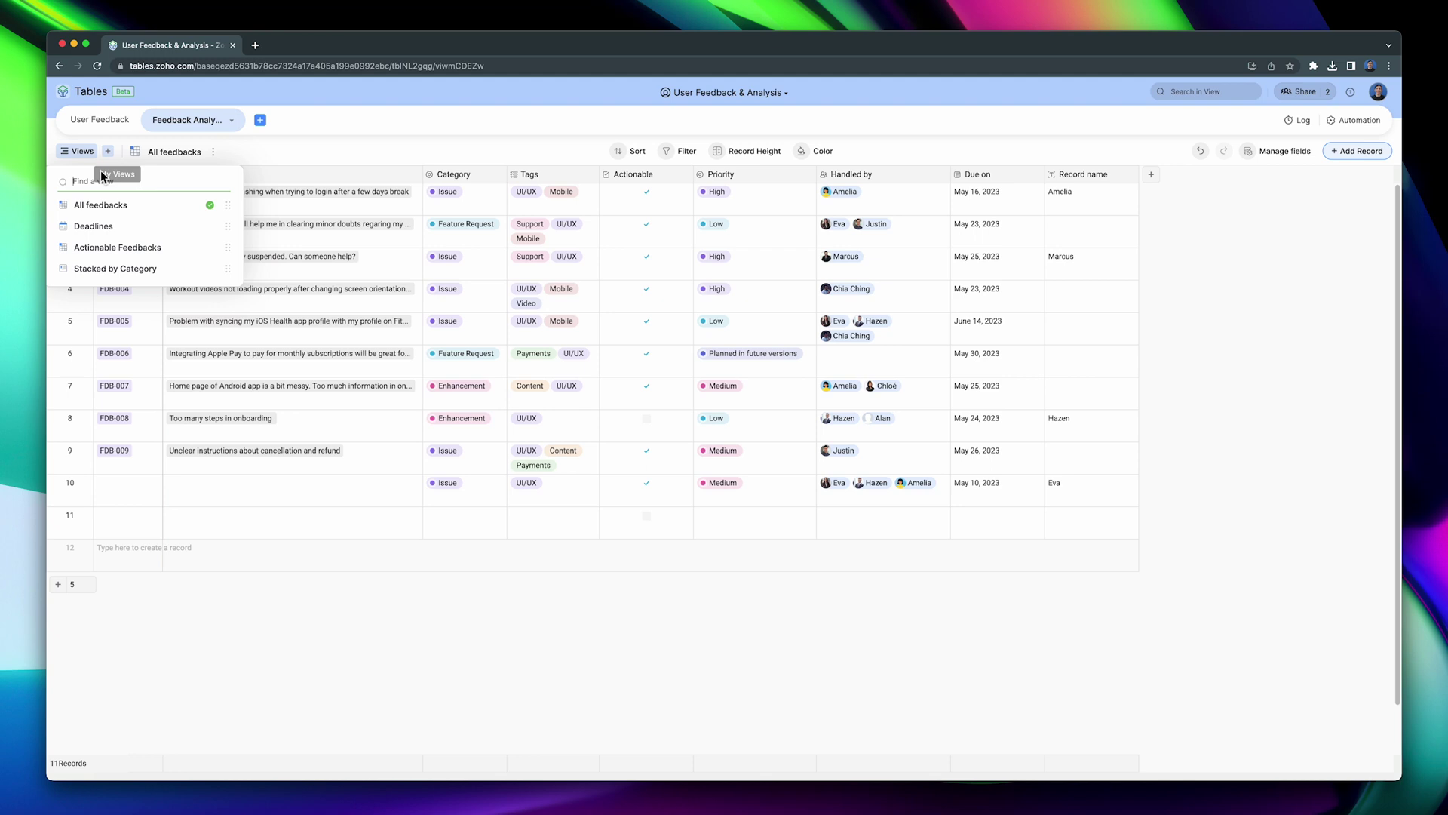
Switch to the Deadlines calendar view and peek at record FDB-001's details
left_click(106, 228)
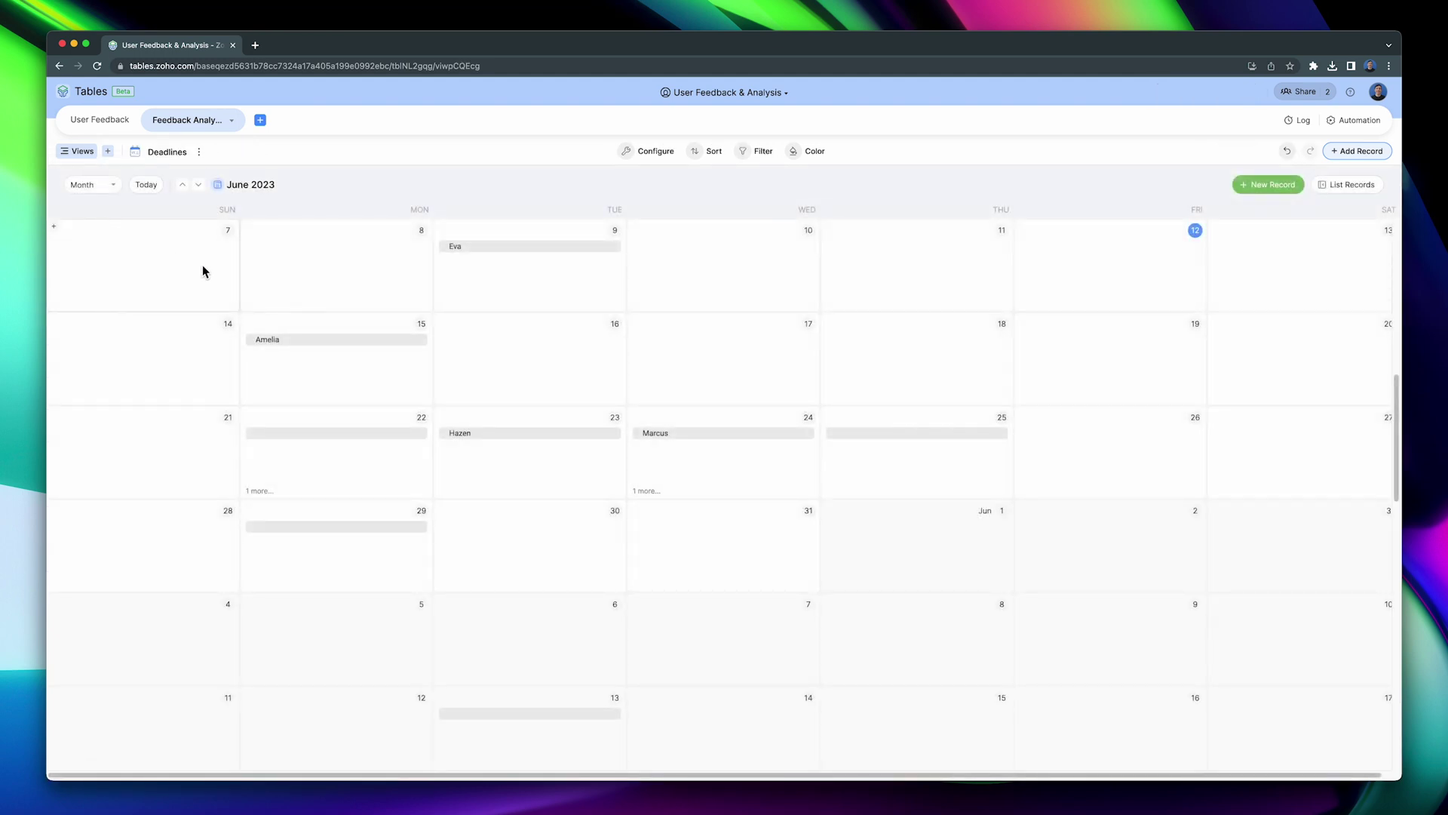
left_click(332, 346)
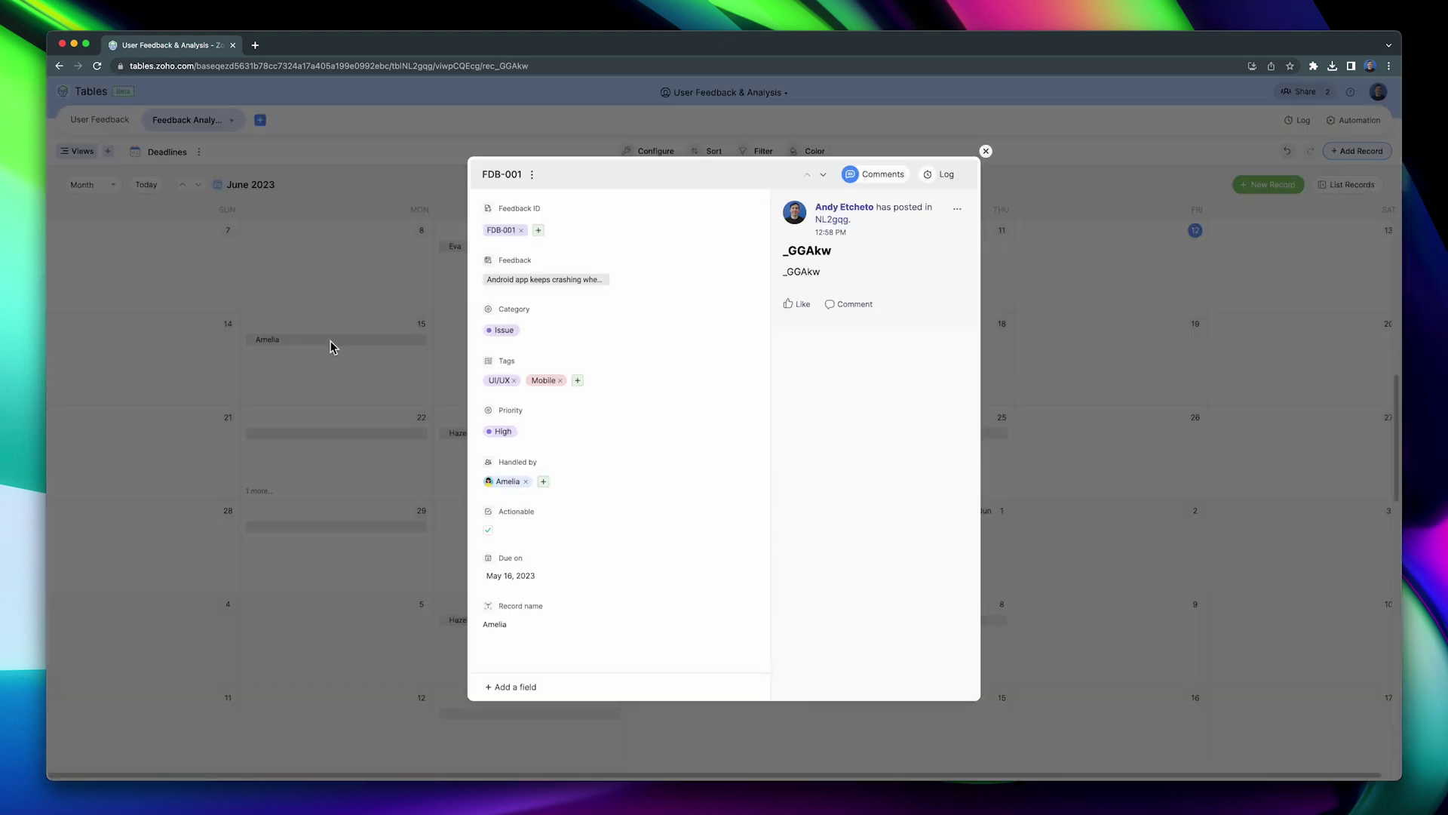
left_click(330, 341)
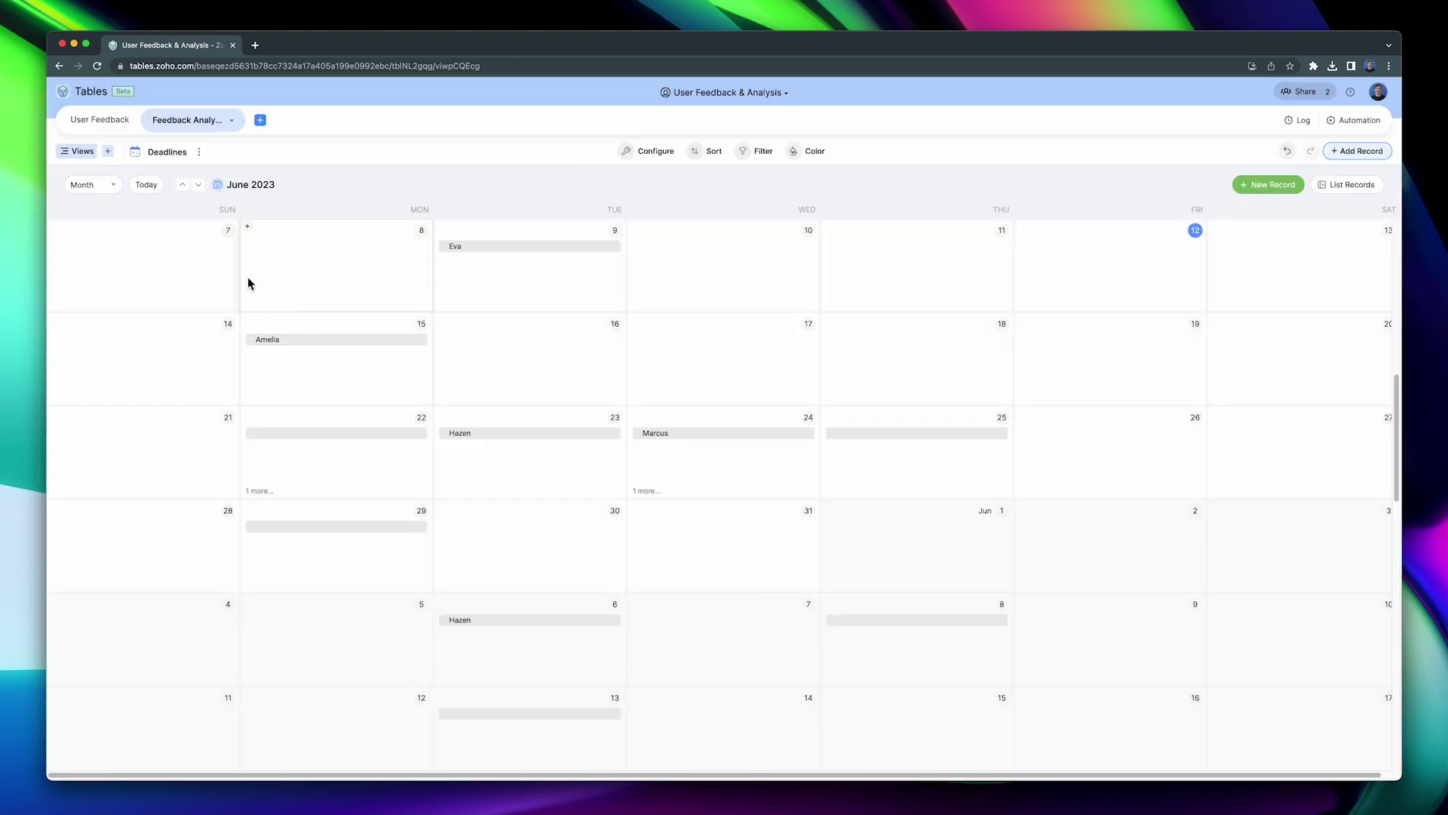
Switch to the Actionable Feedbacks view and review its 'Actionable is ✓' filter
left_click(93, 157)
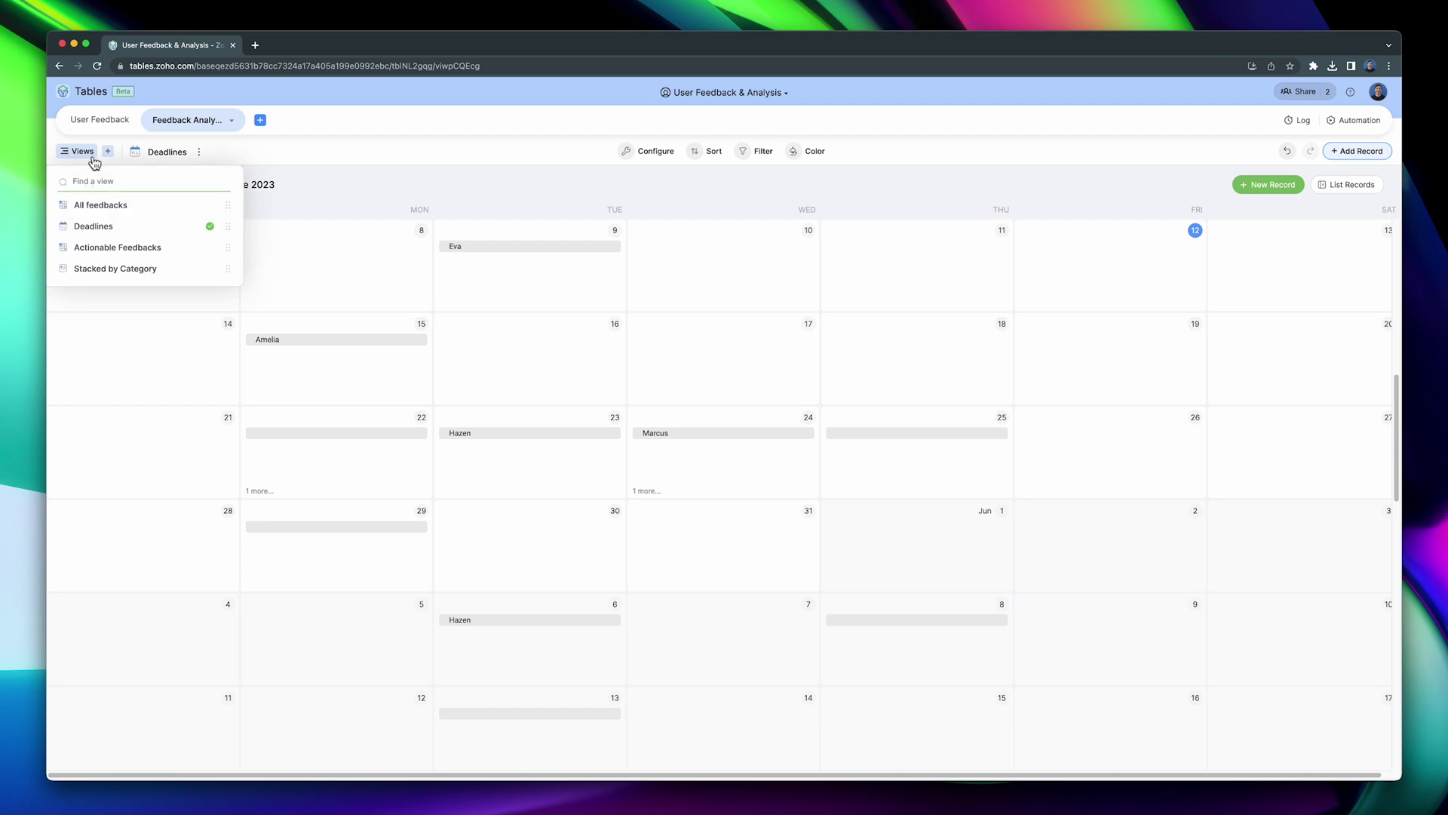
left_click(143, 247)
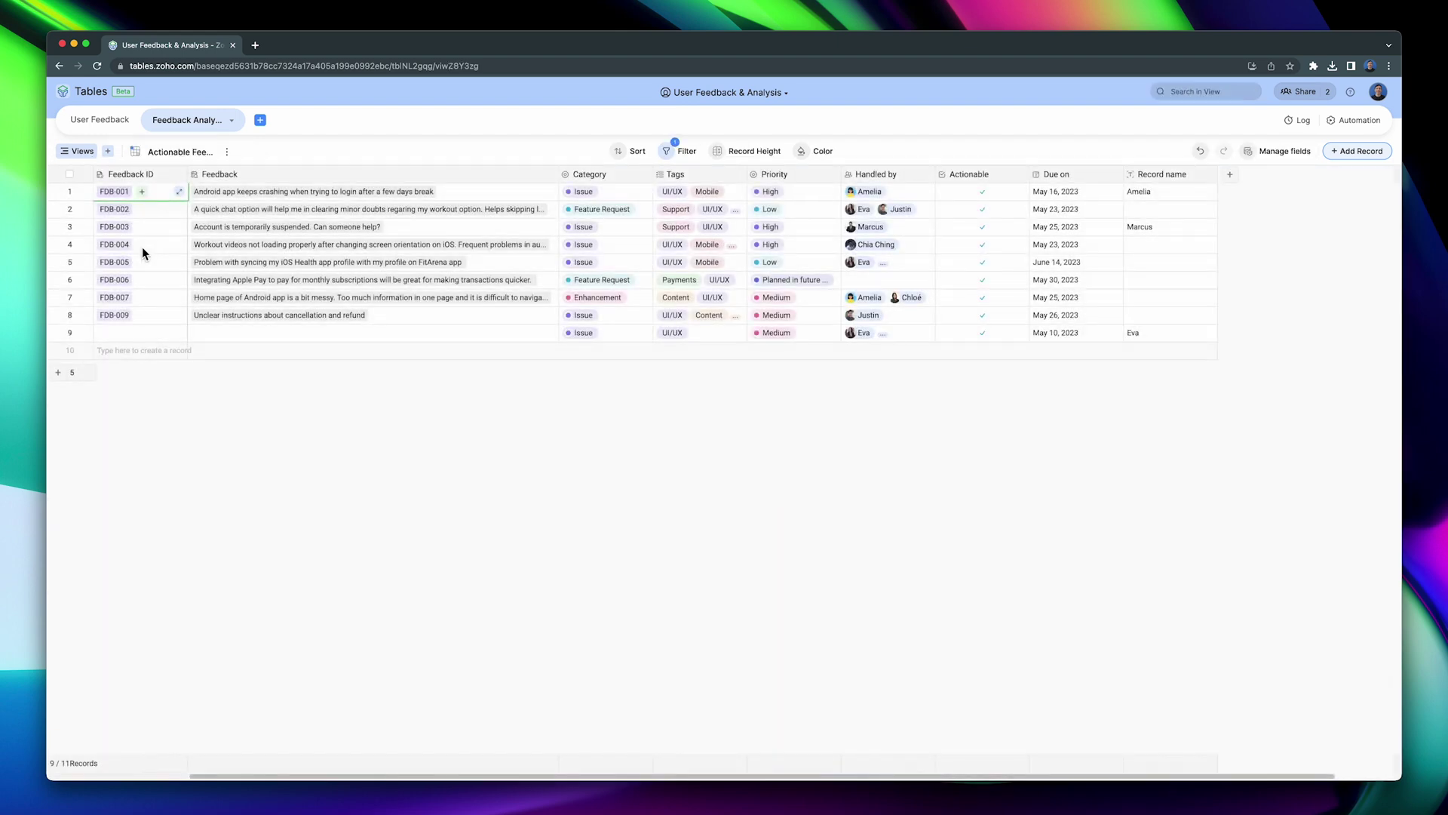
left_click(676, 155)
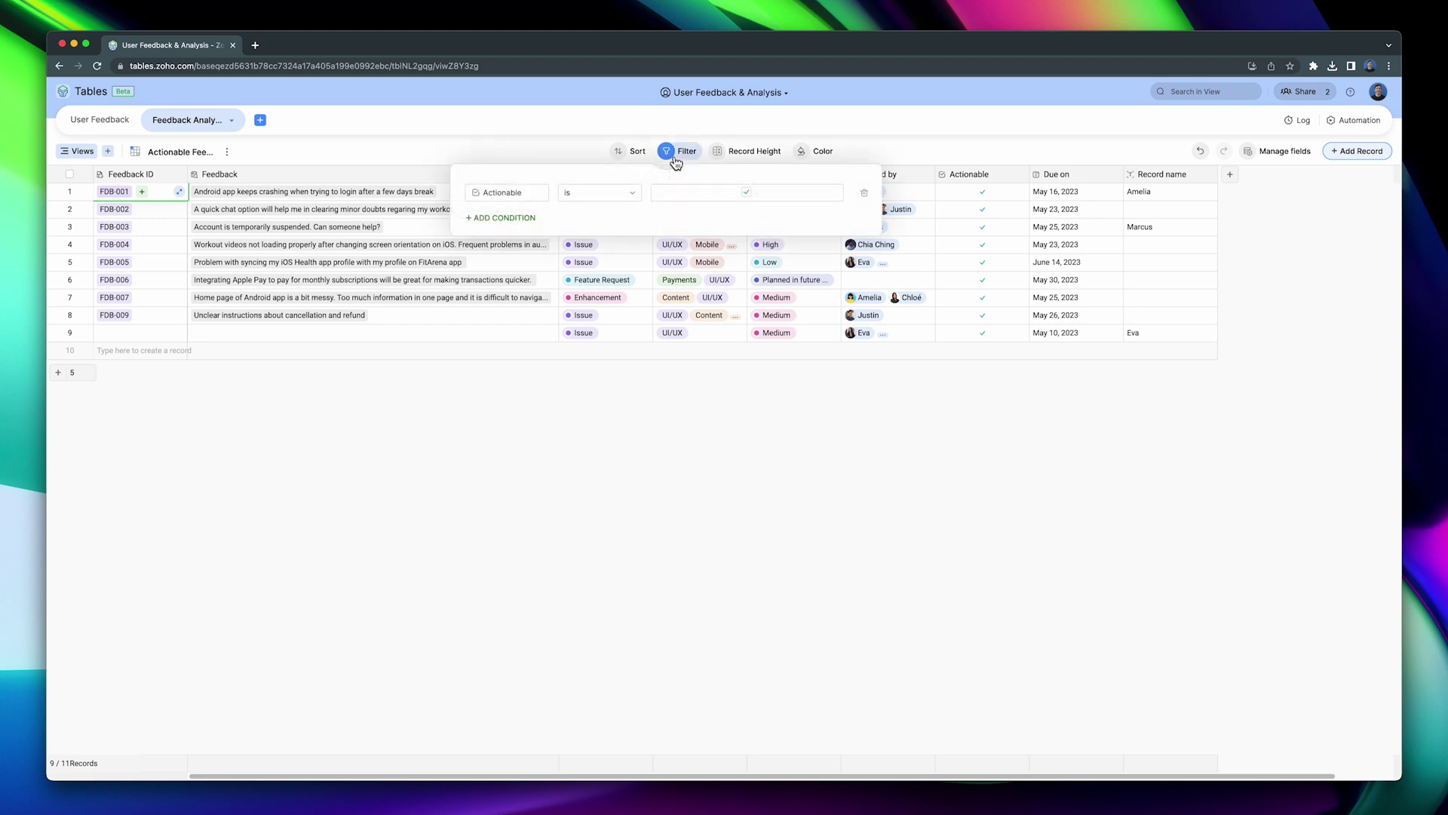
left_click(676, 155)
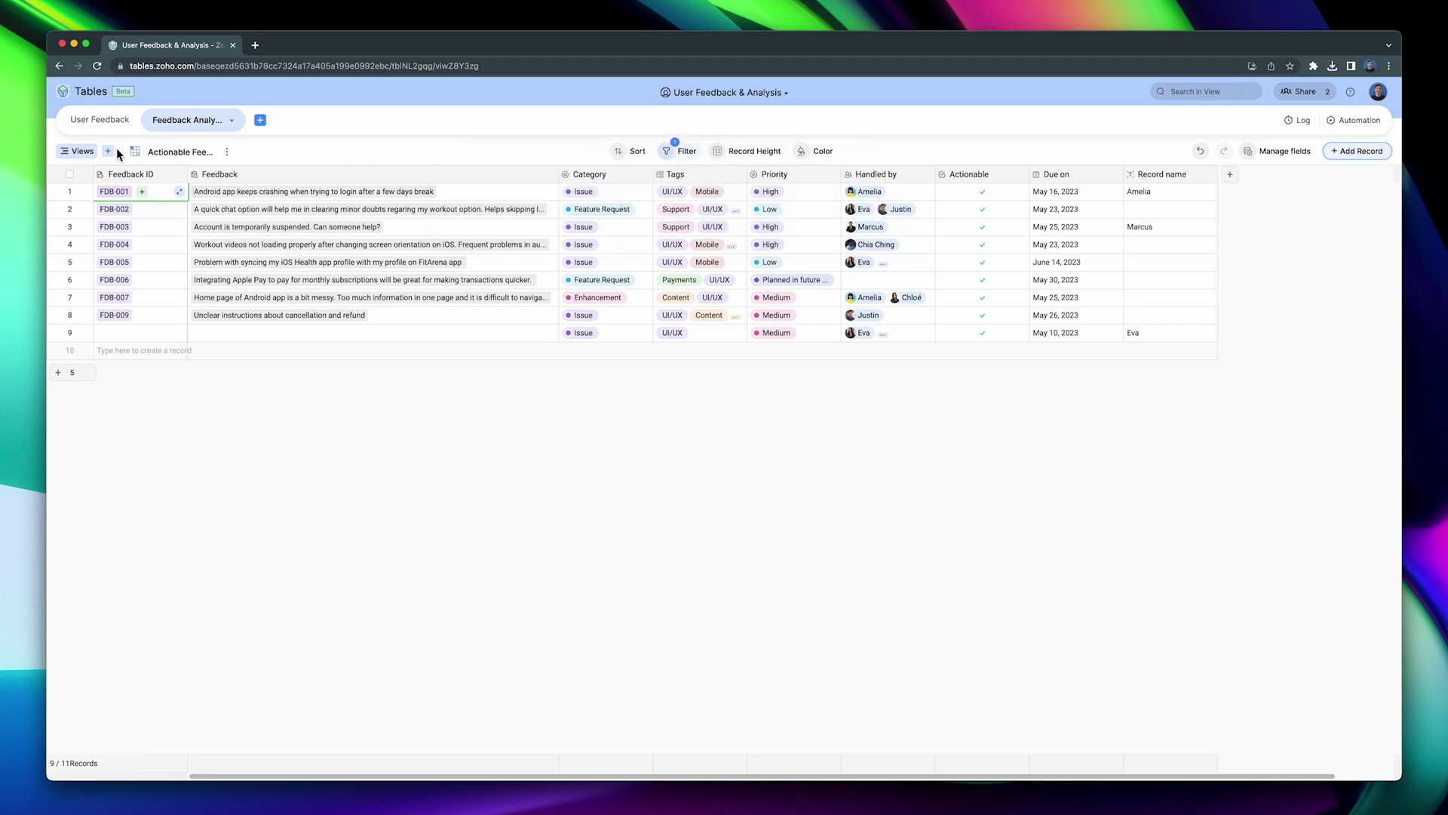
Move card FDB-001 from Issue to Enhancement on the Stacked by Category board
left_click(96, 158)
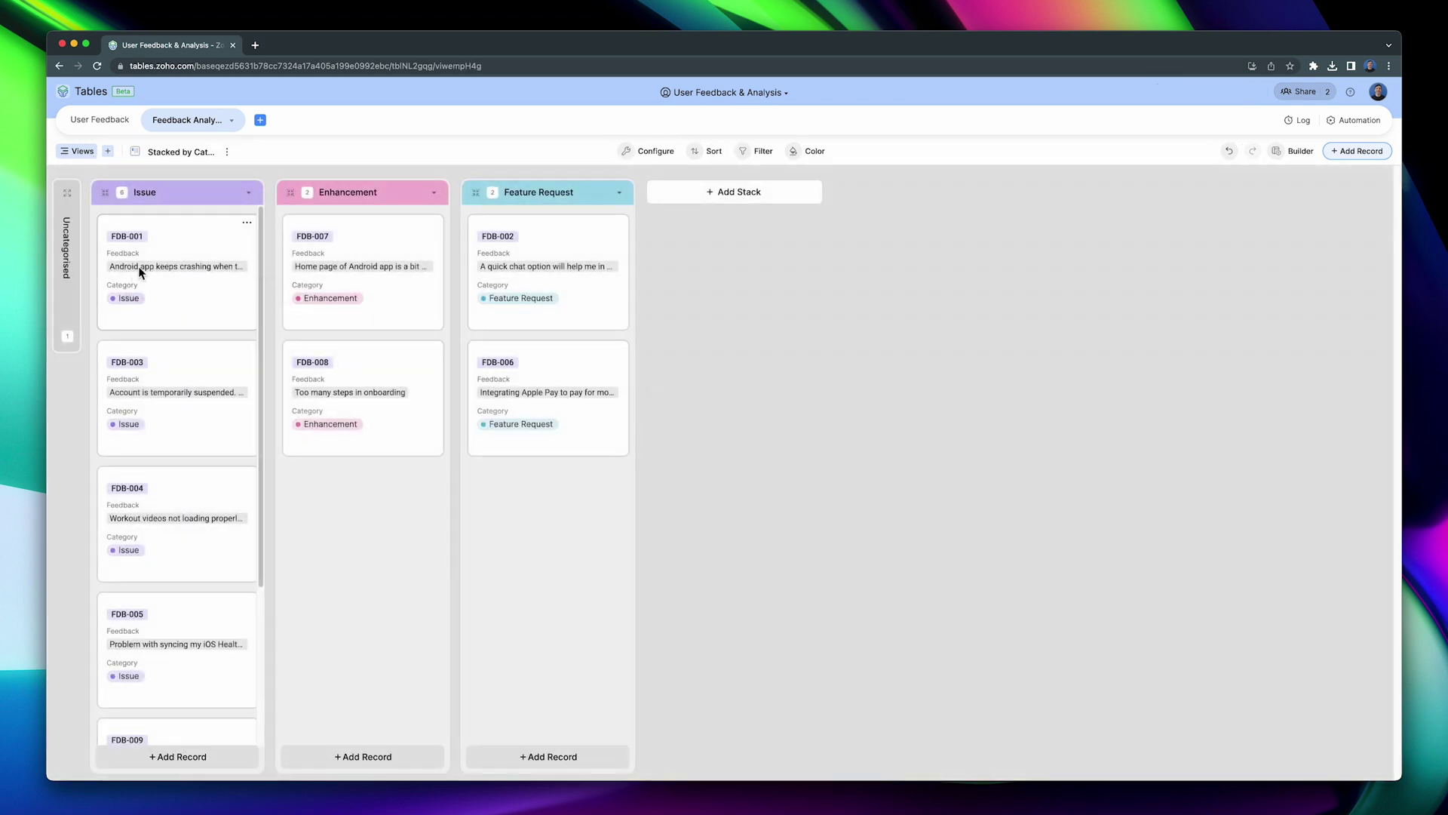
left_click_drag(167, 255, 342, 255)
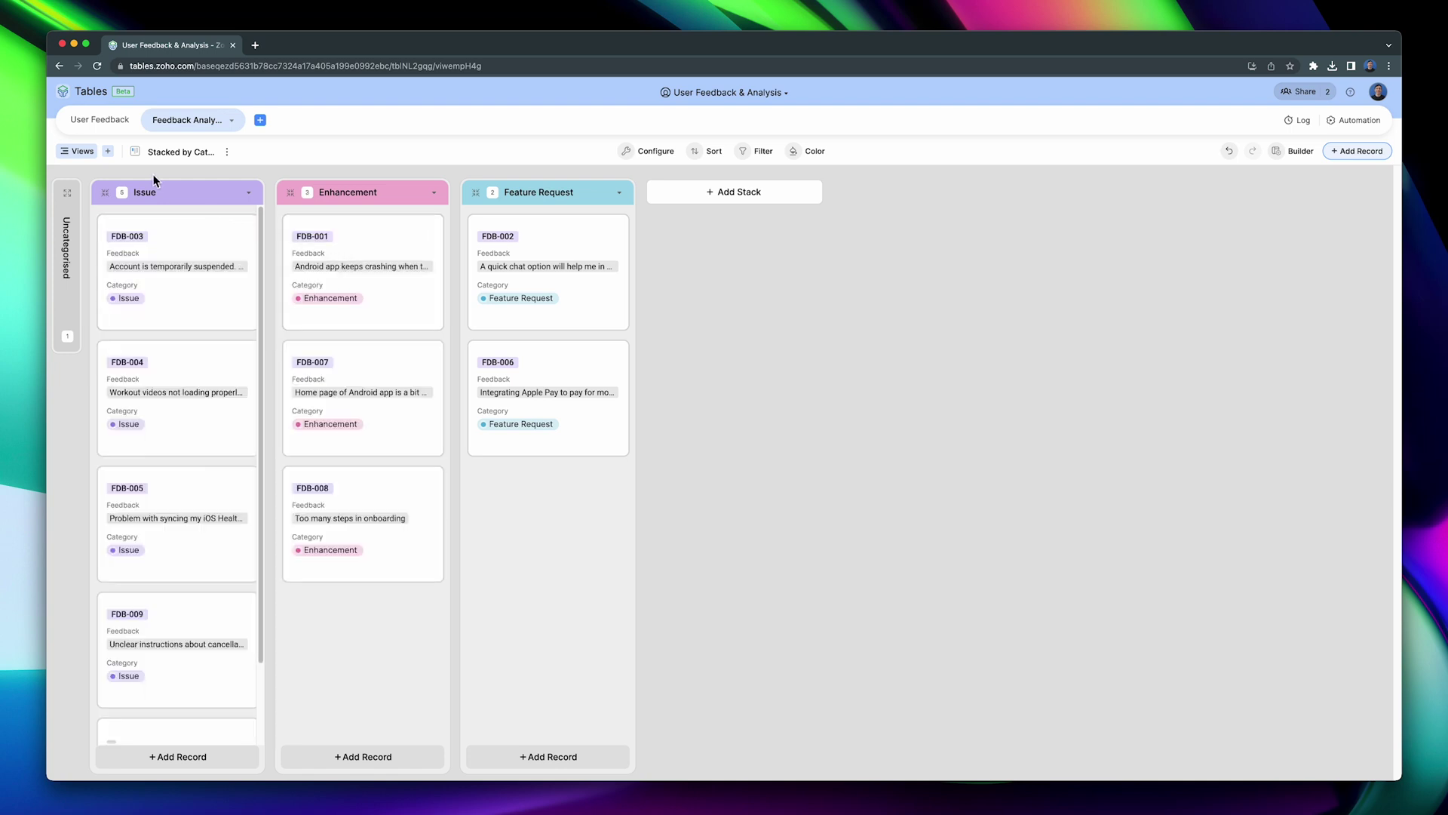
left_click(109, 153)
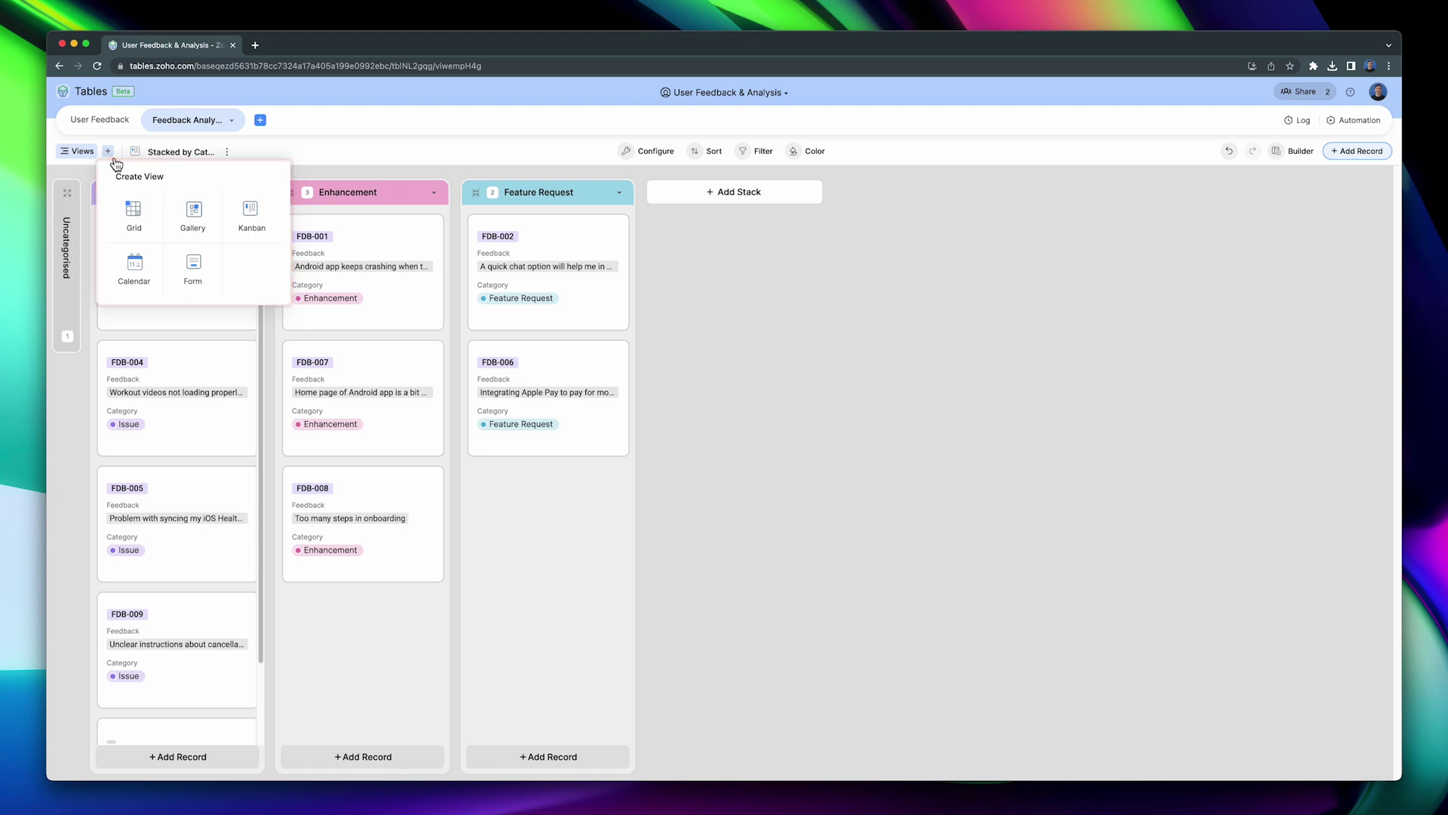
left_click(190, 210)
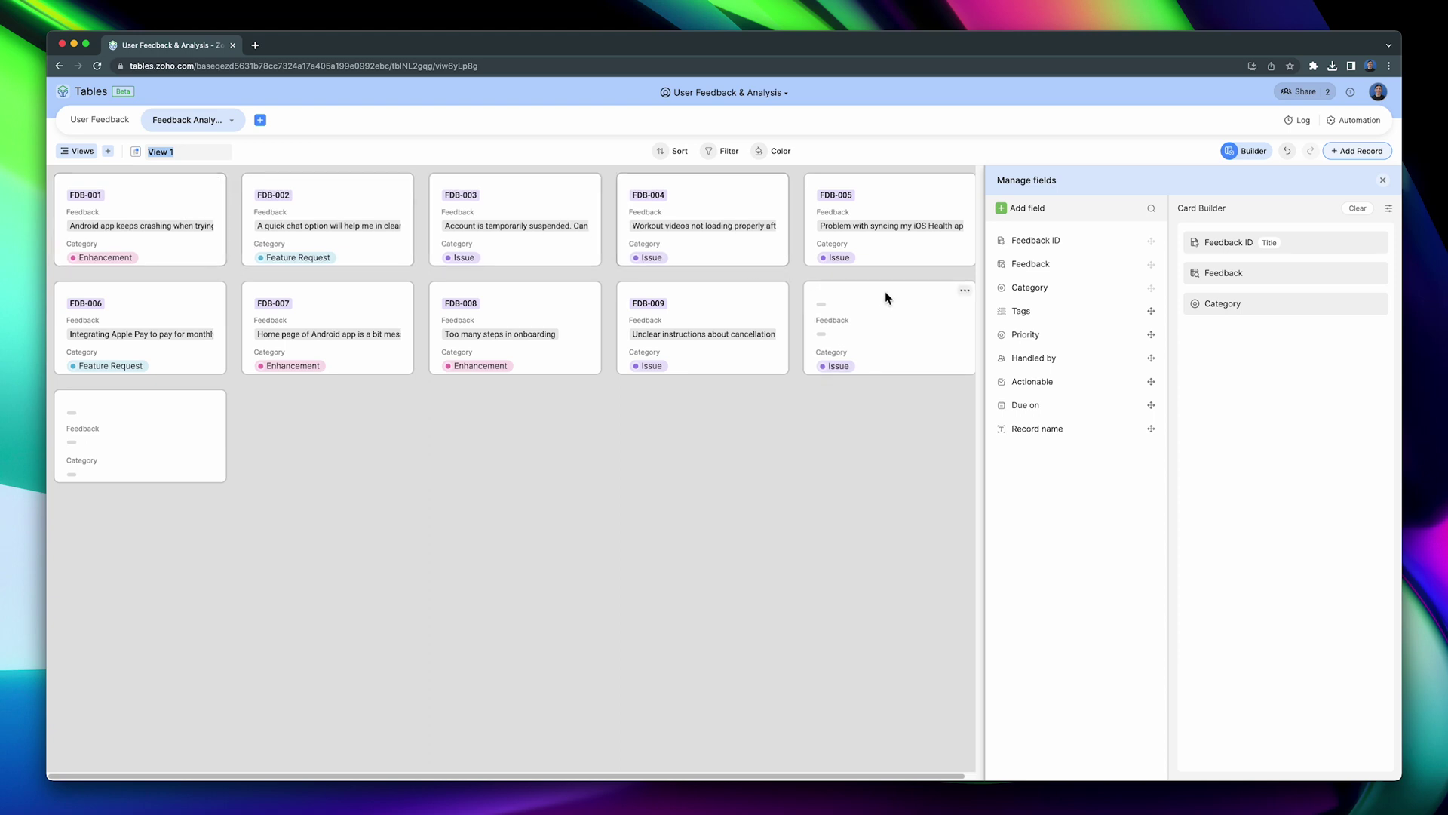
left_click_drag(1030, 332, 1246, 347)
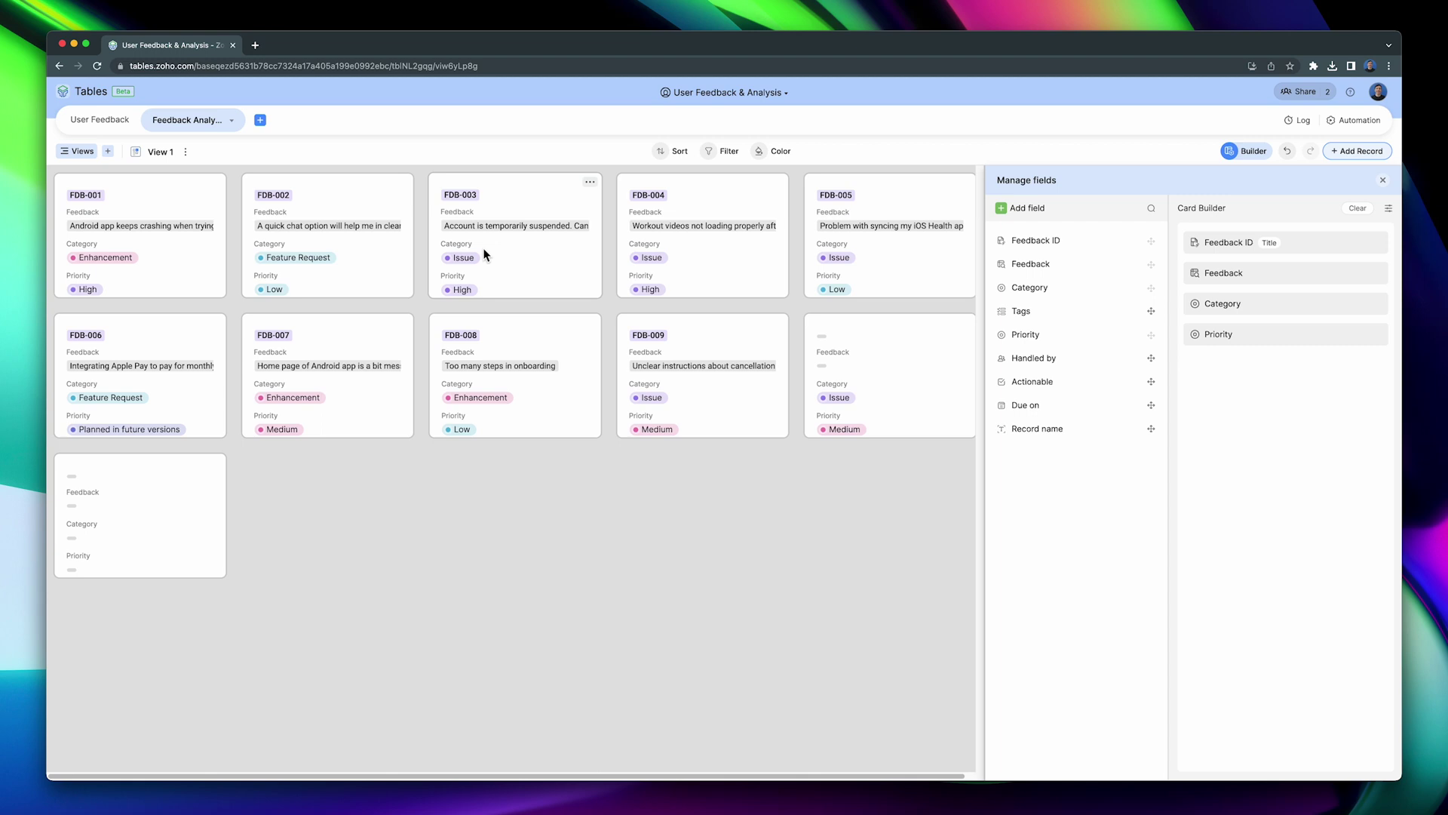
left_click(187, 153)
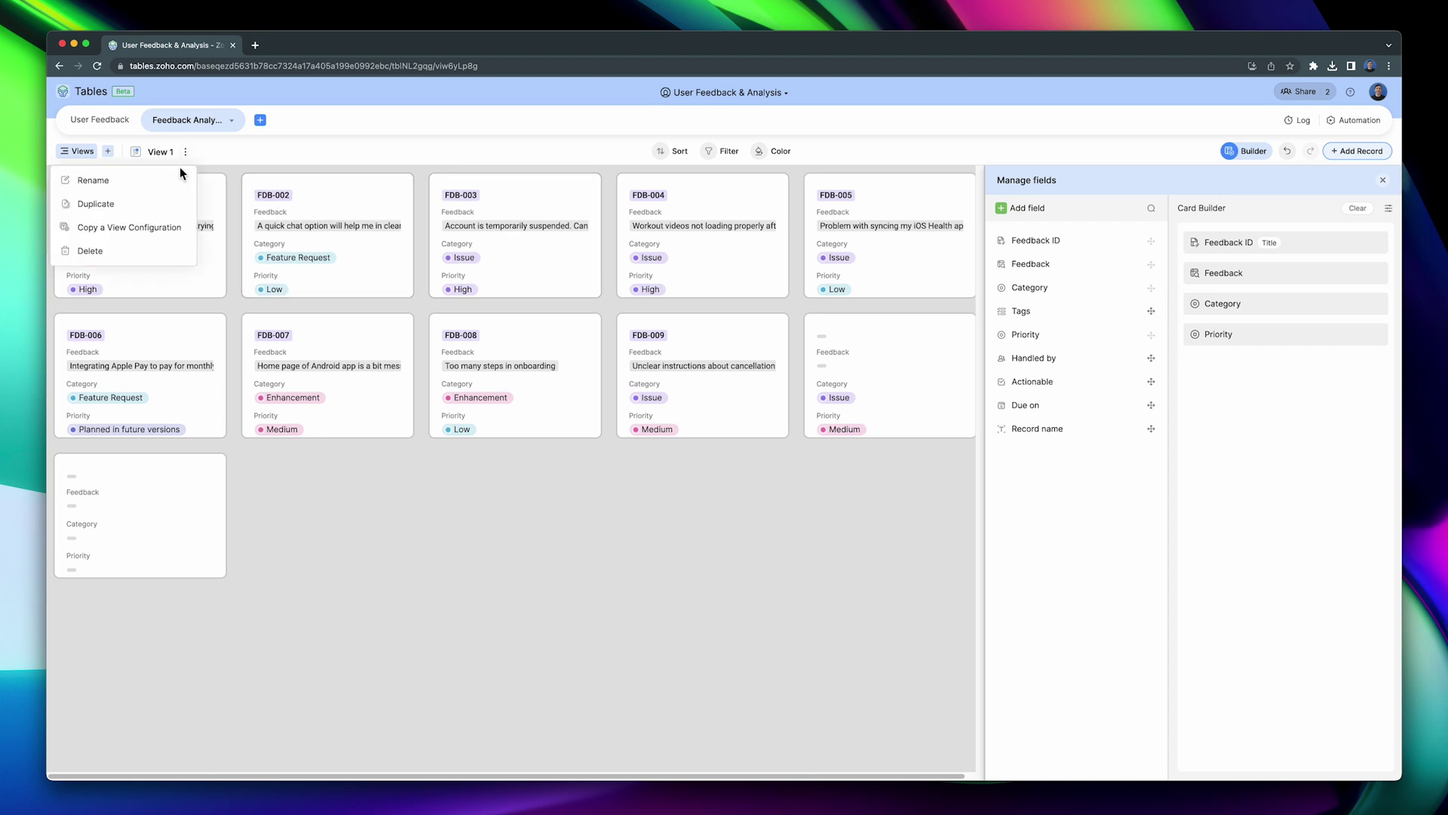
left_click(143, 249)
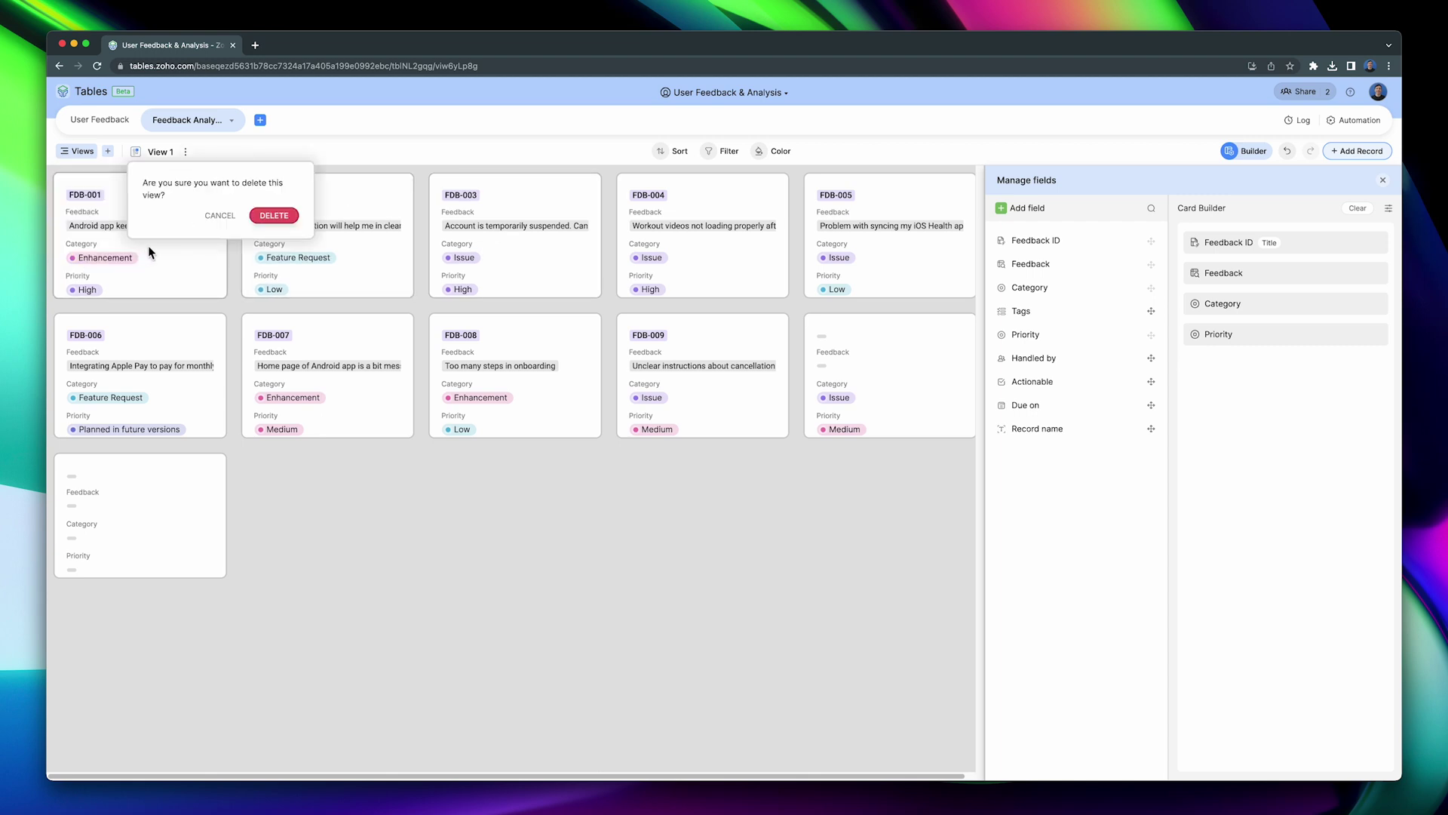
left_click(267, 219)
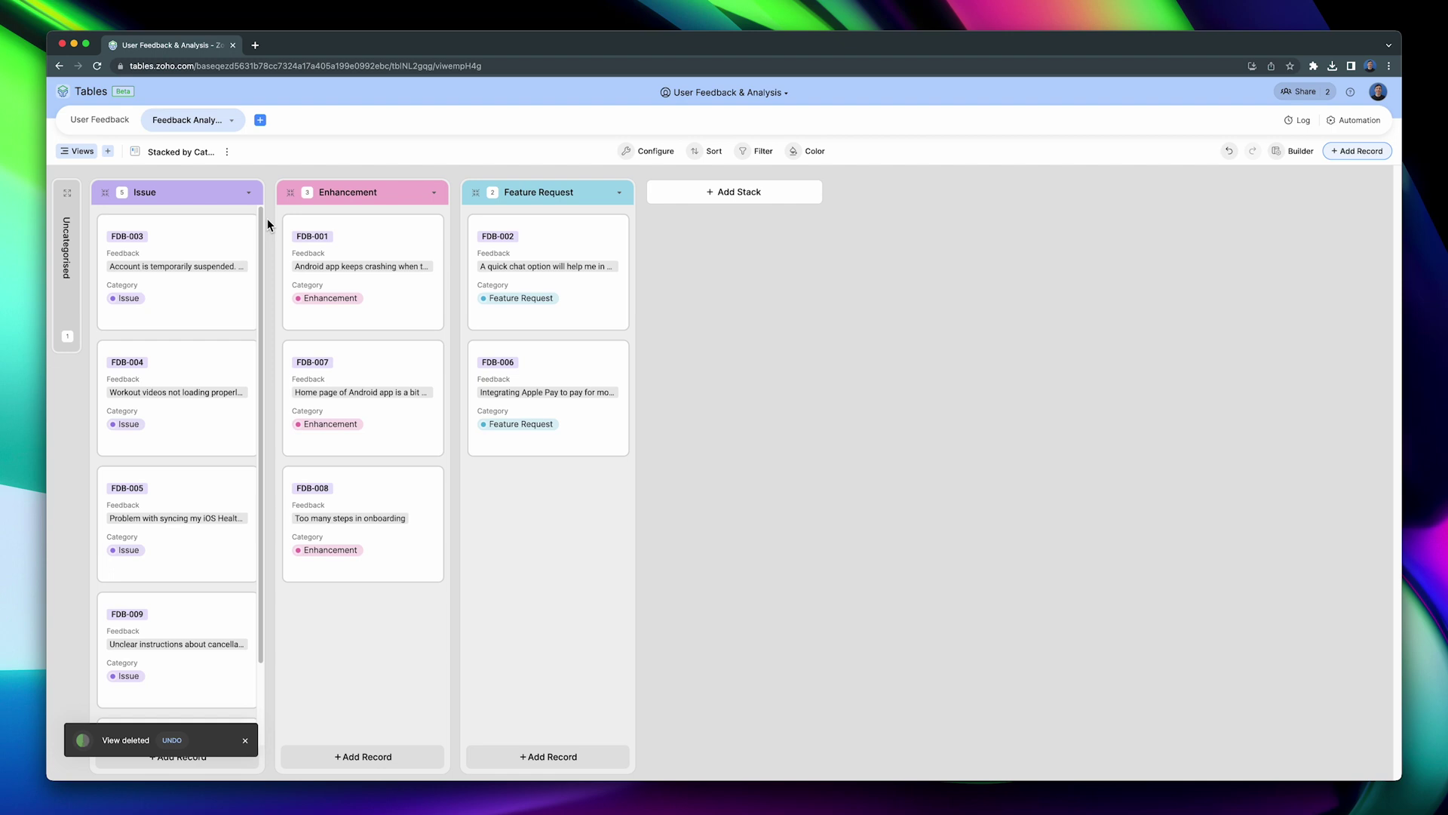
left_click(260, 122)
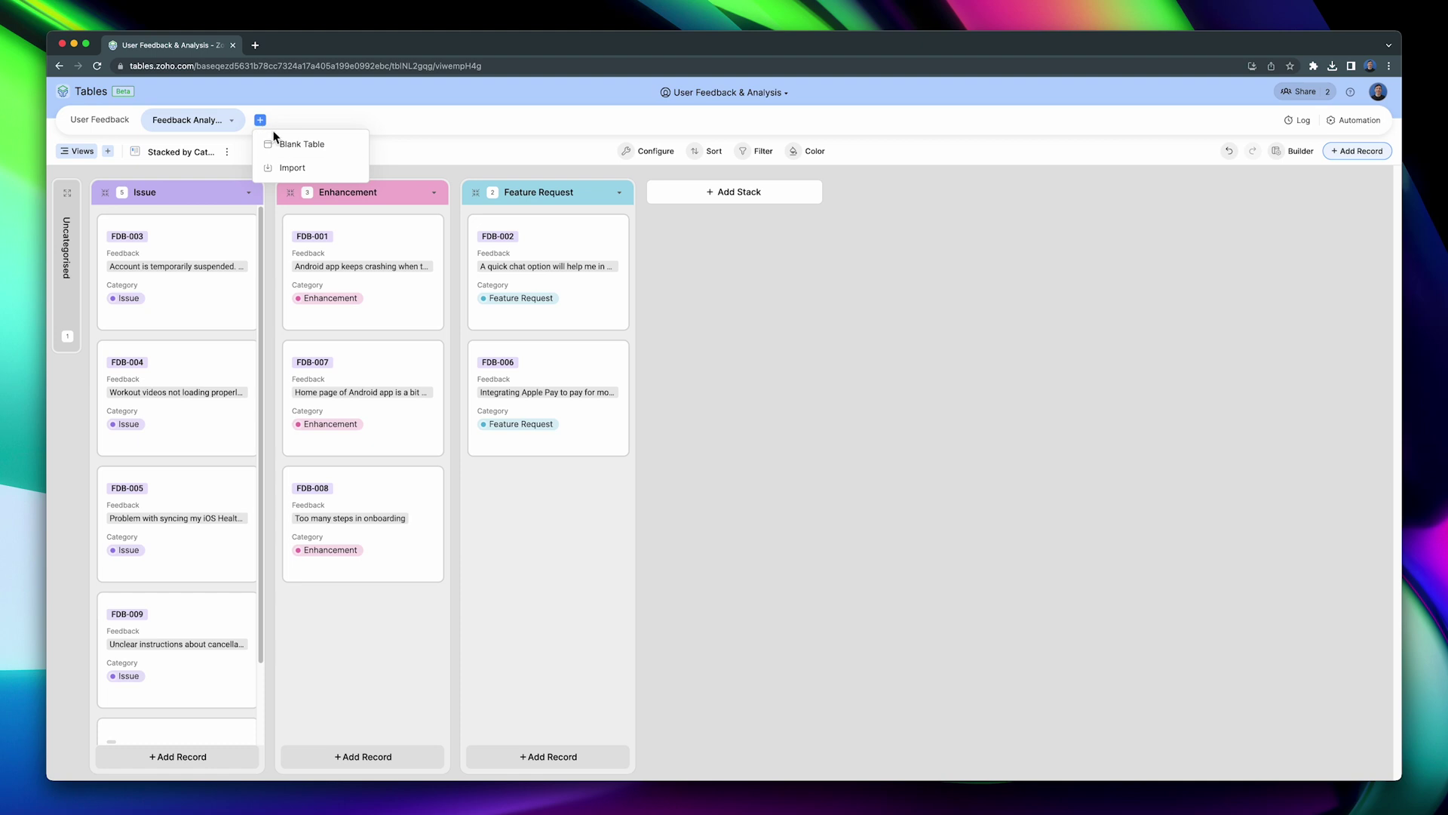
left_click(297, 168)
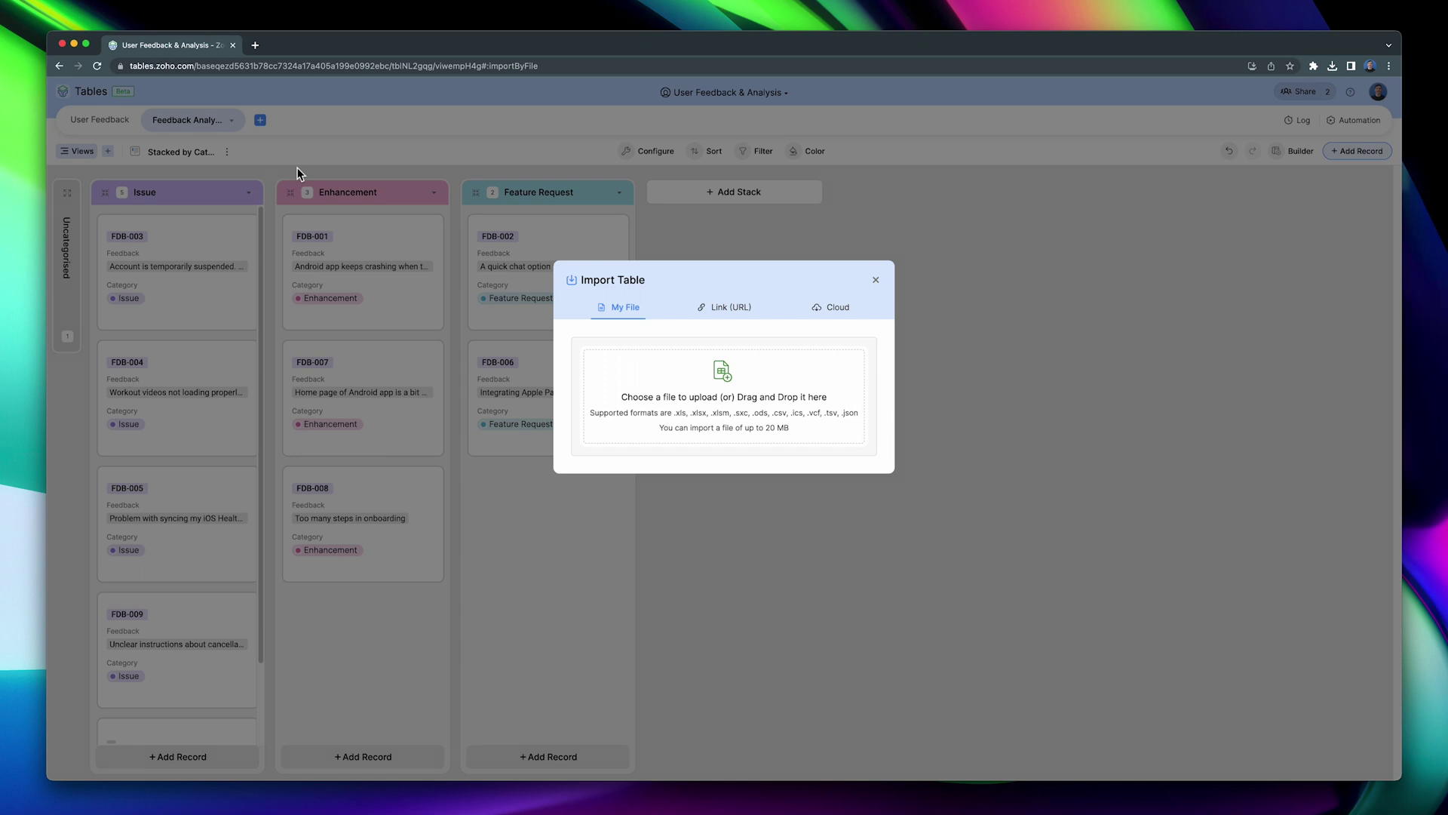
left_click(875, 280)
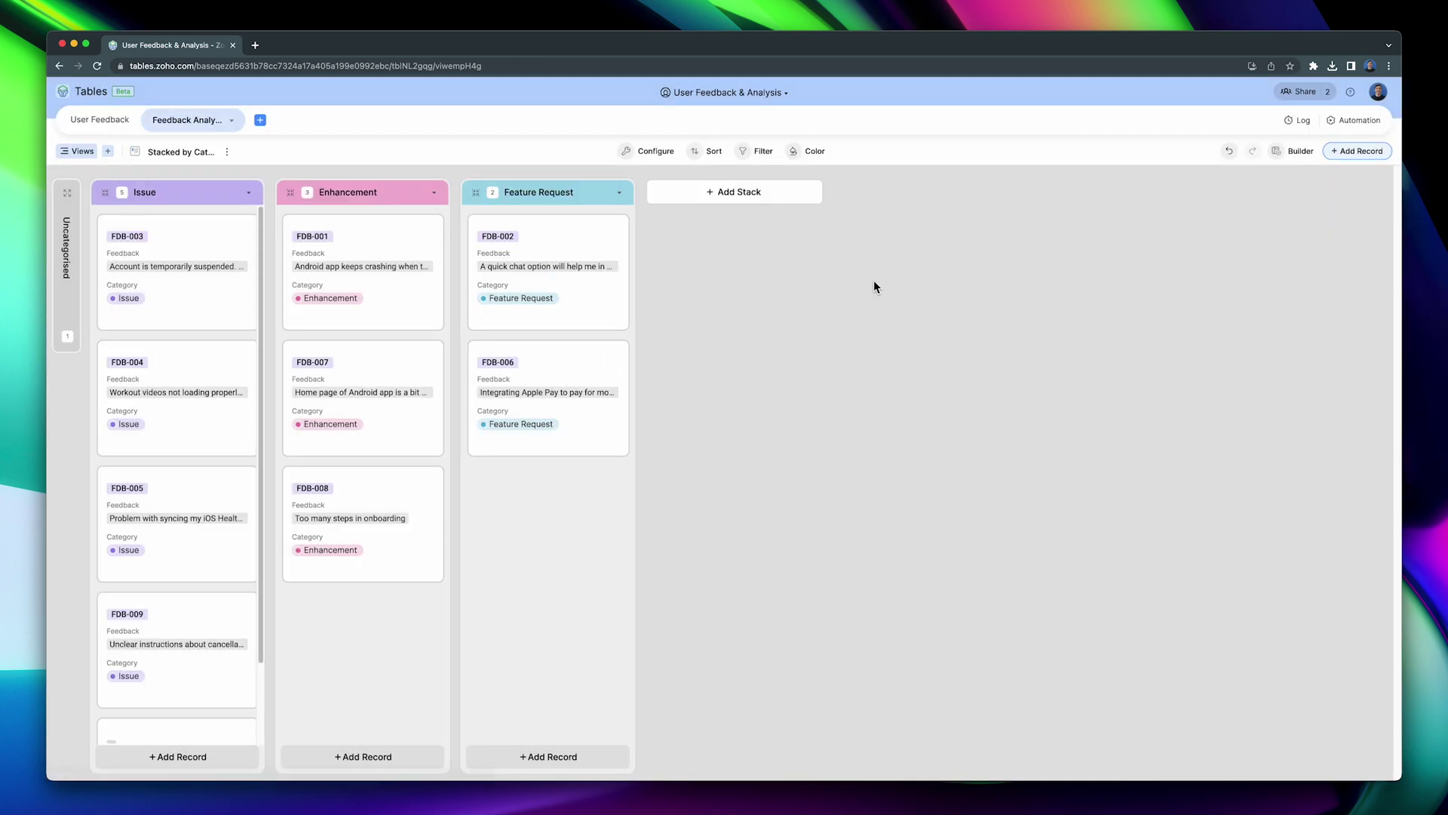
left_click(264, 122)
left_click(292, 139)
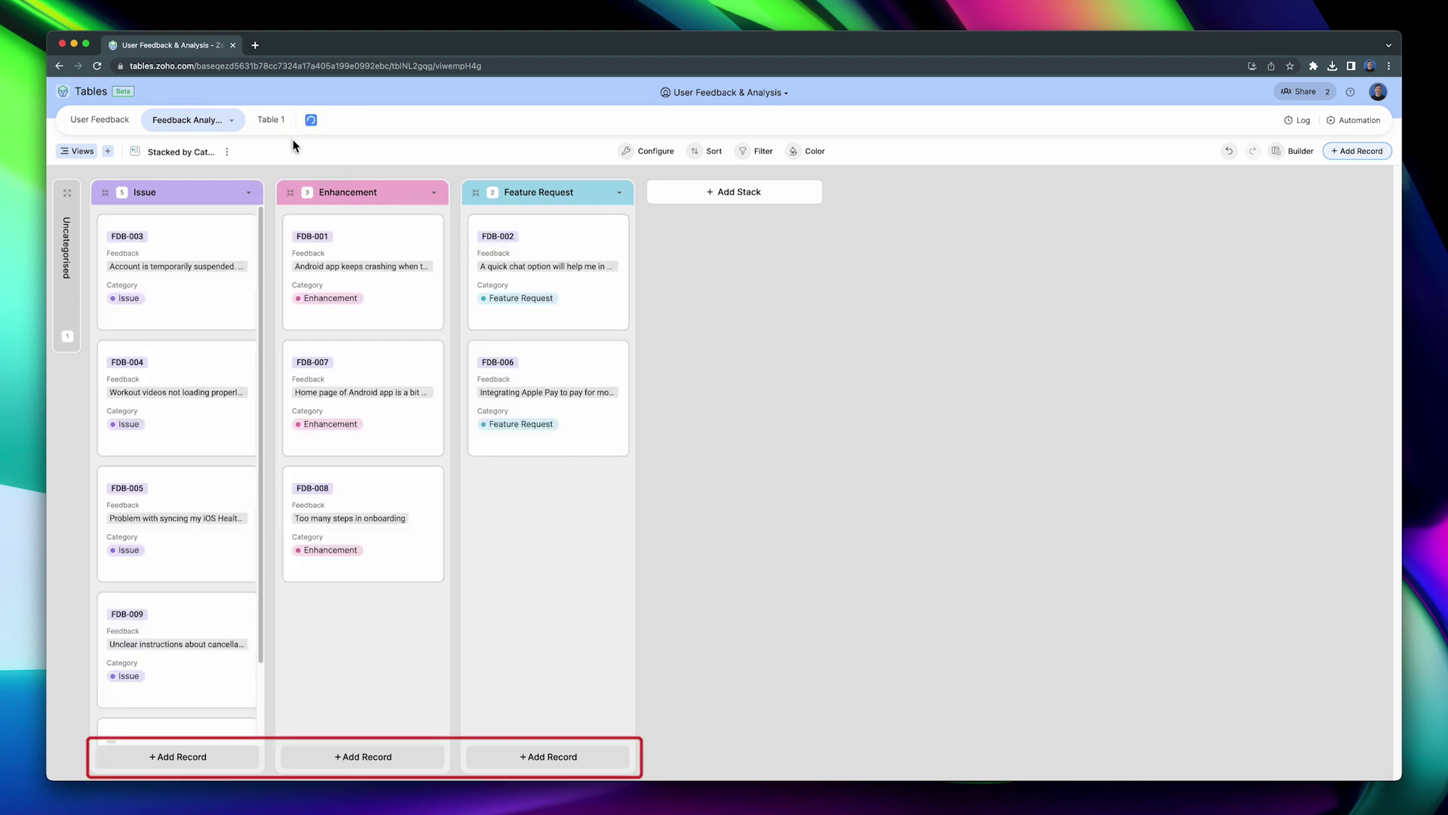
left_click(282, 126)
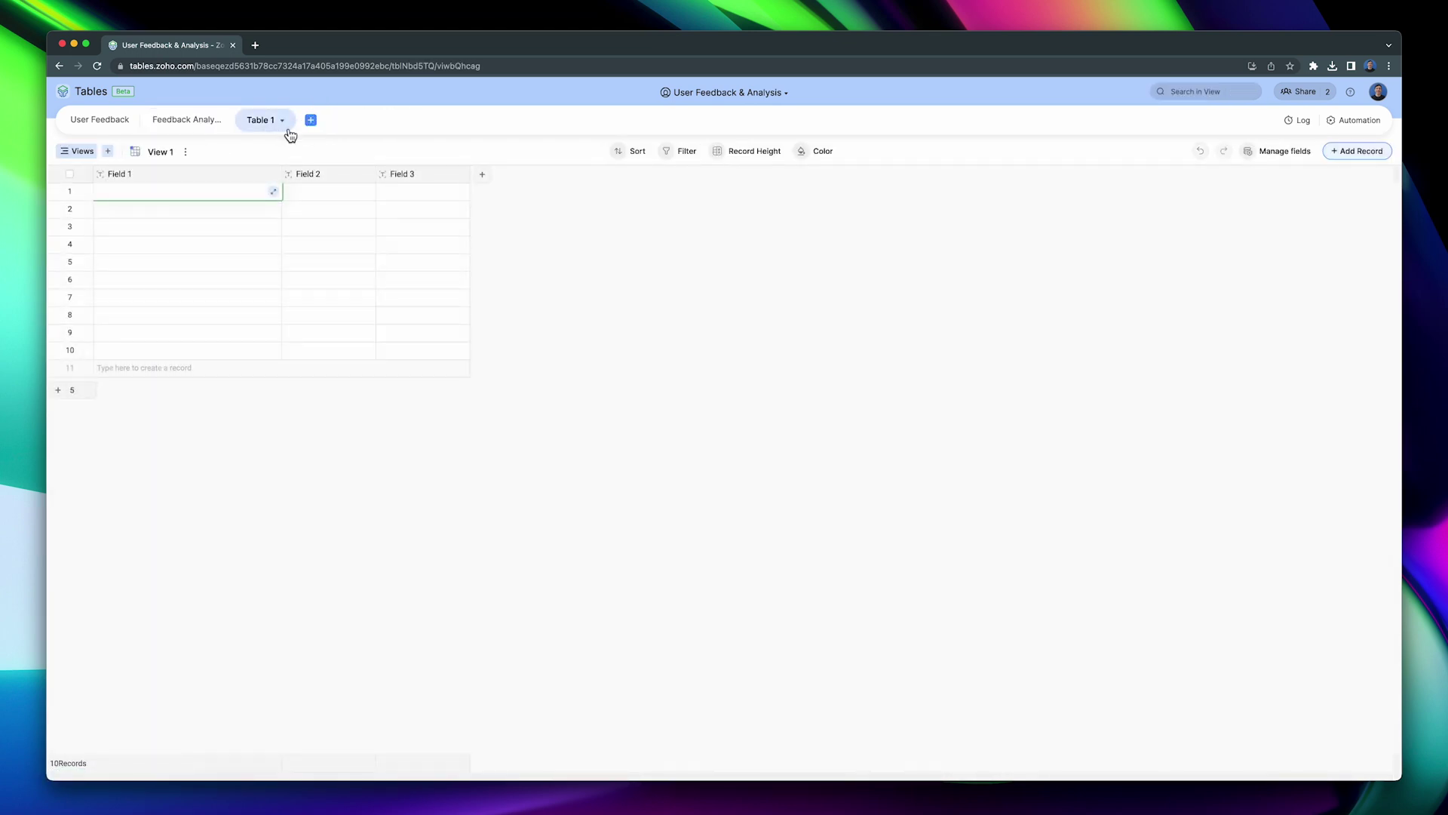
left_click(283, 122)
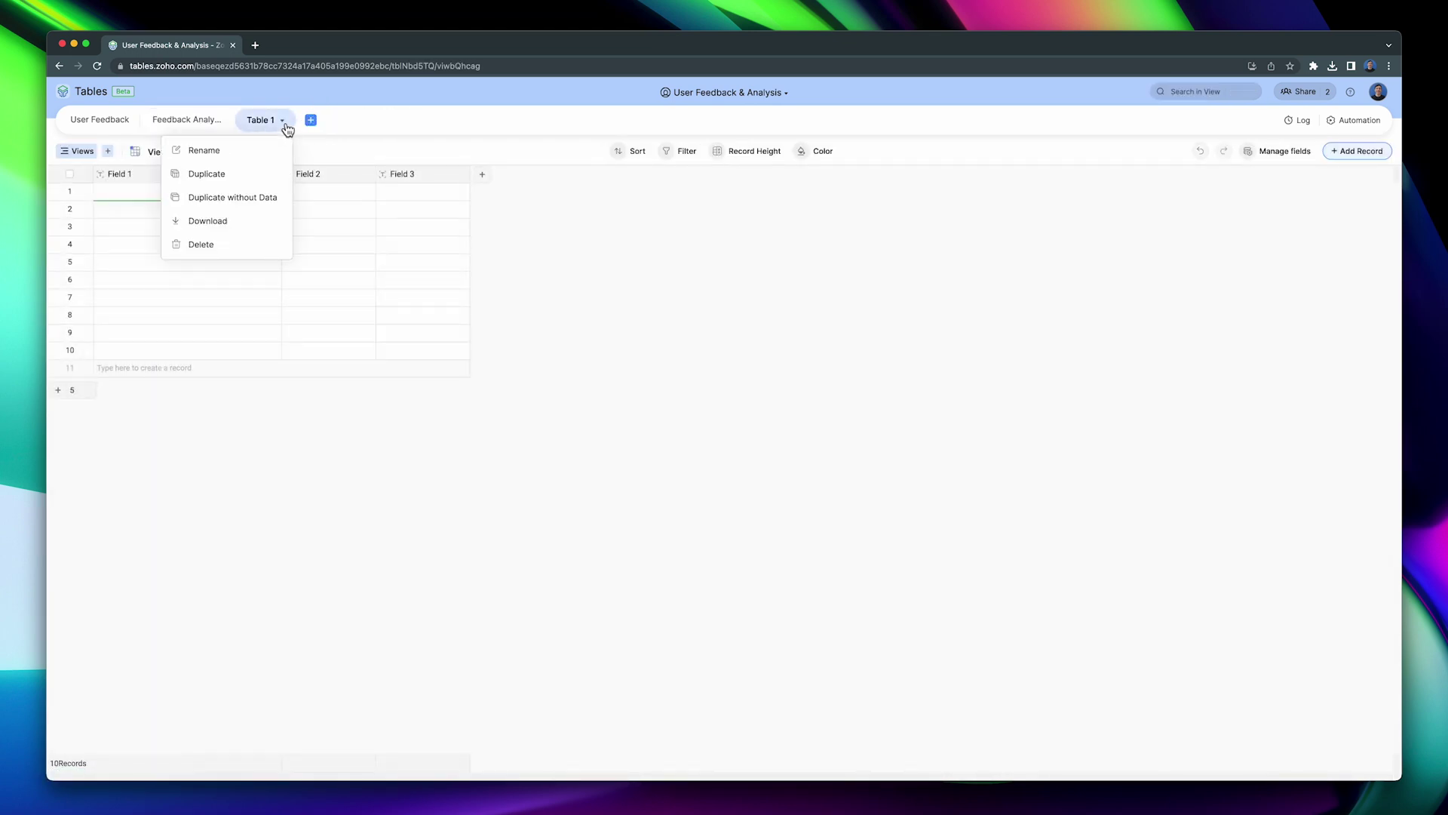
left_click(242, 245)
left_click(383, 187)
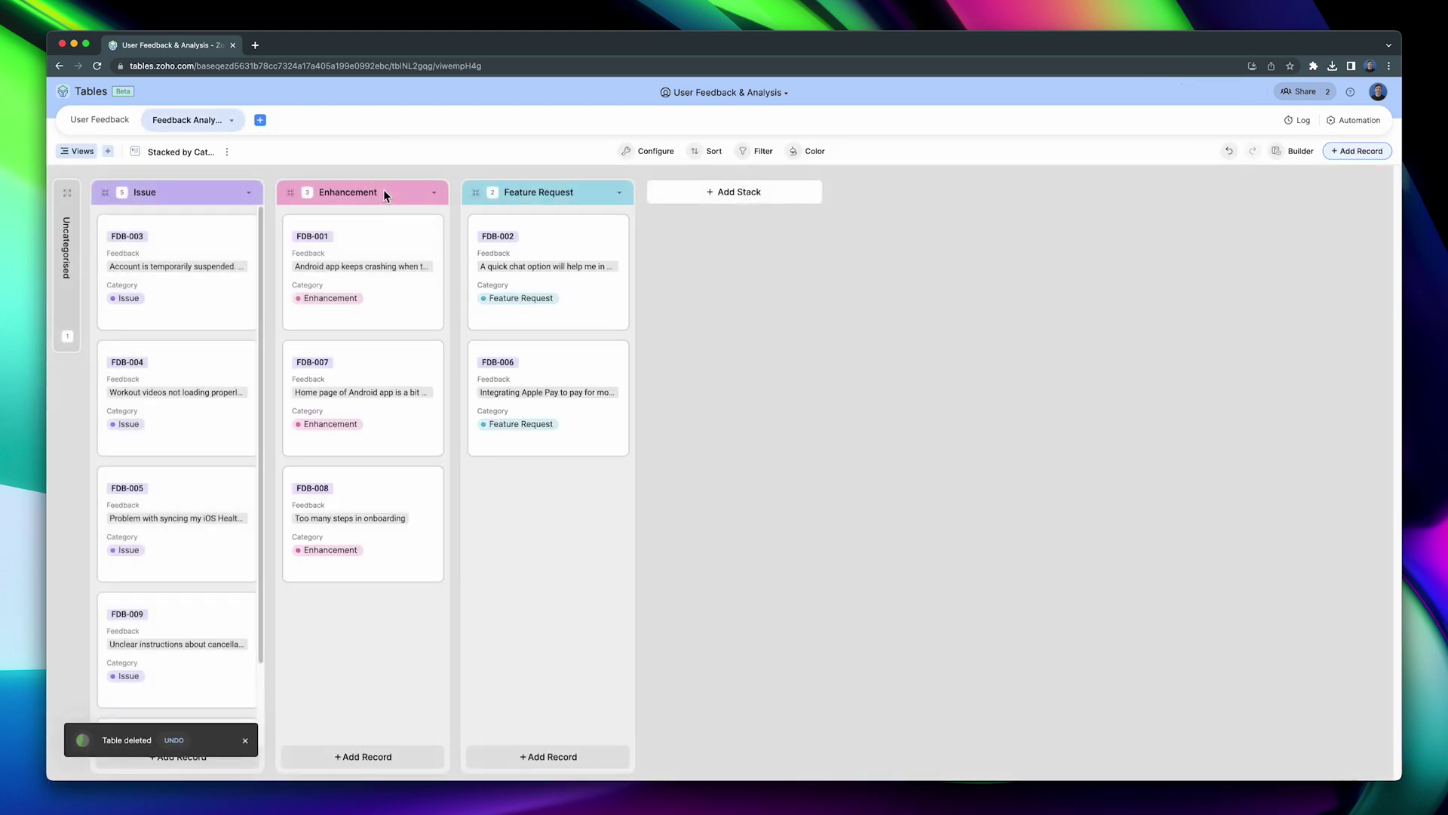
Review the activity log, then add an action after Send Email in Automation 1
left_click(1296, 120)
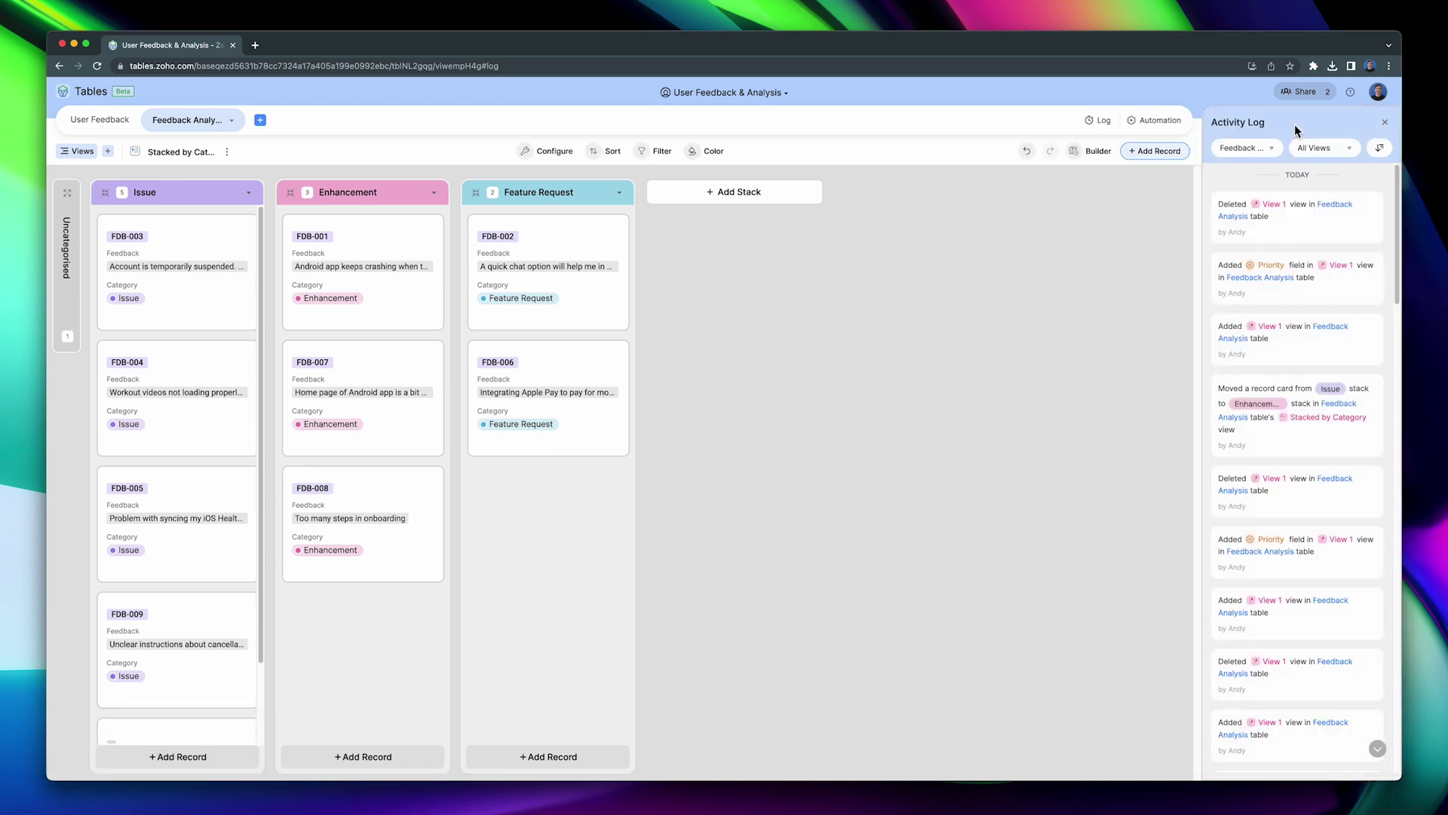
left_click(1156, 121)
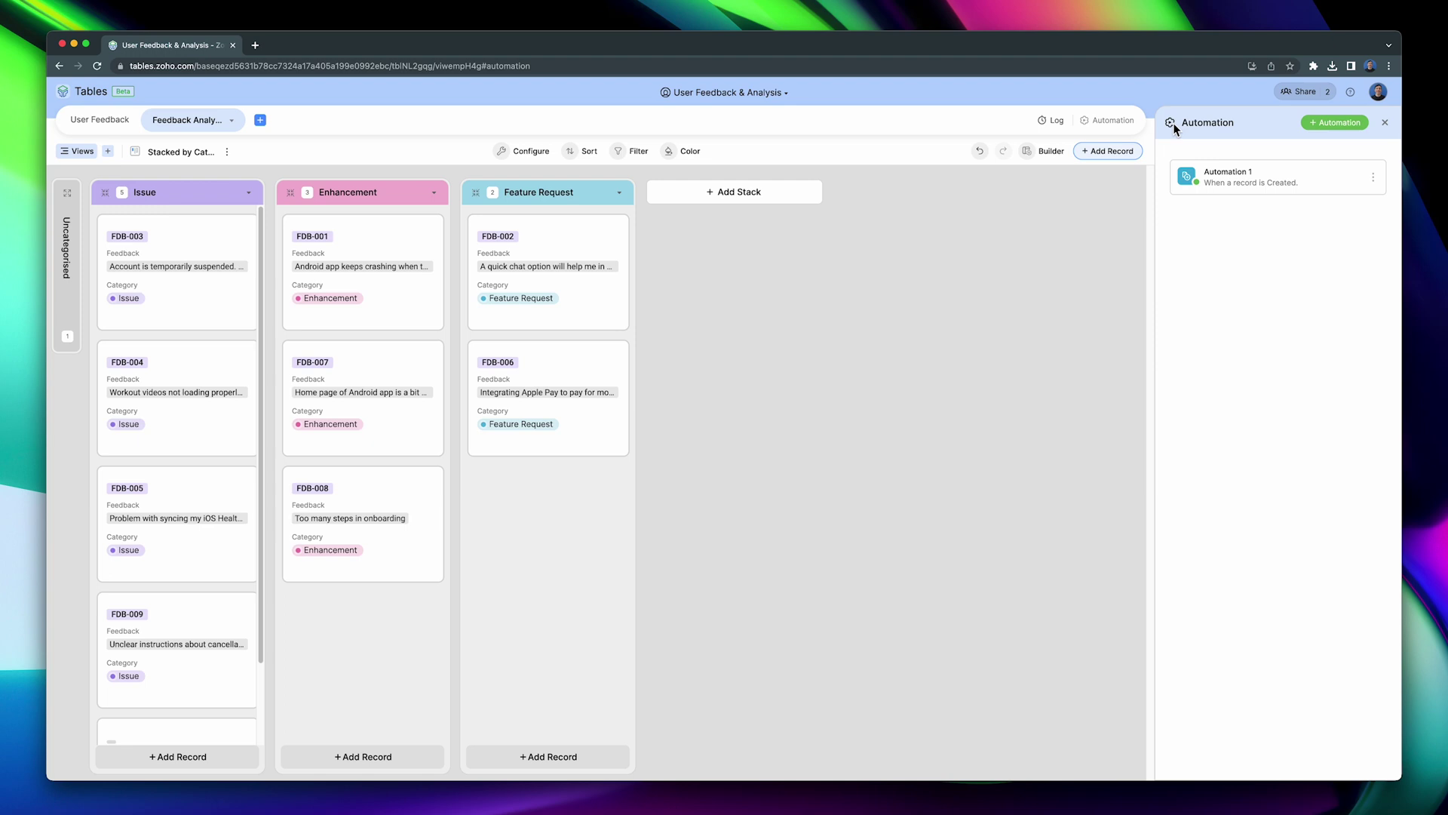
left_click(1235, 176)
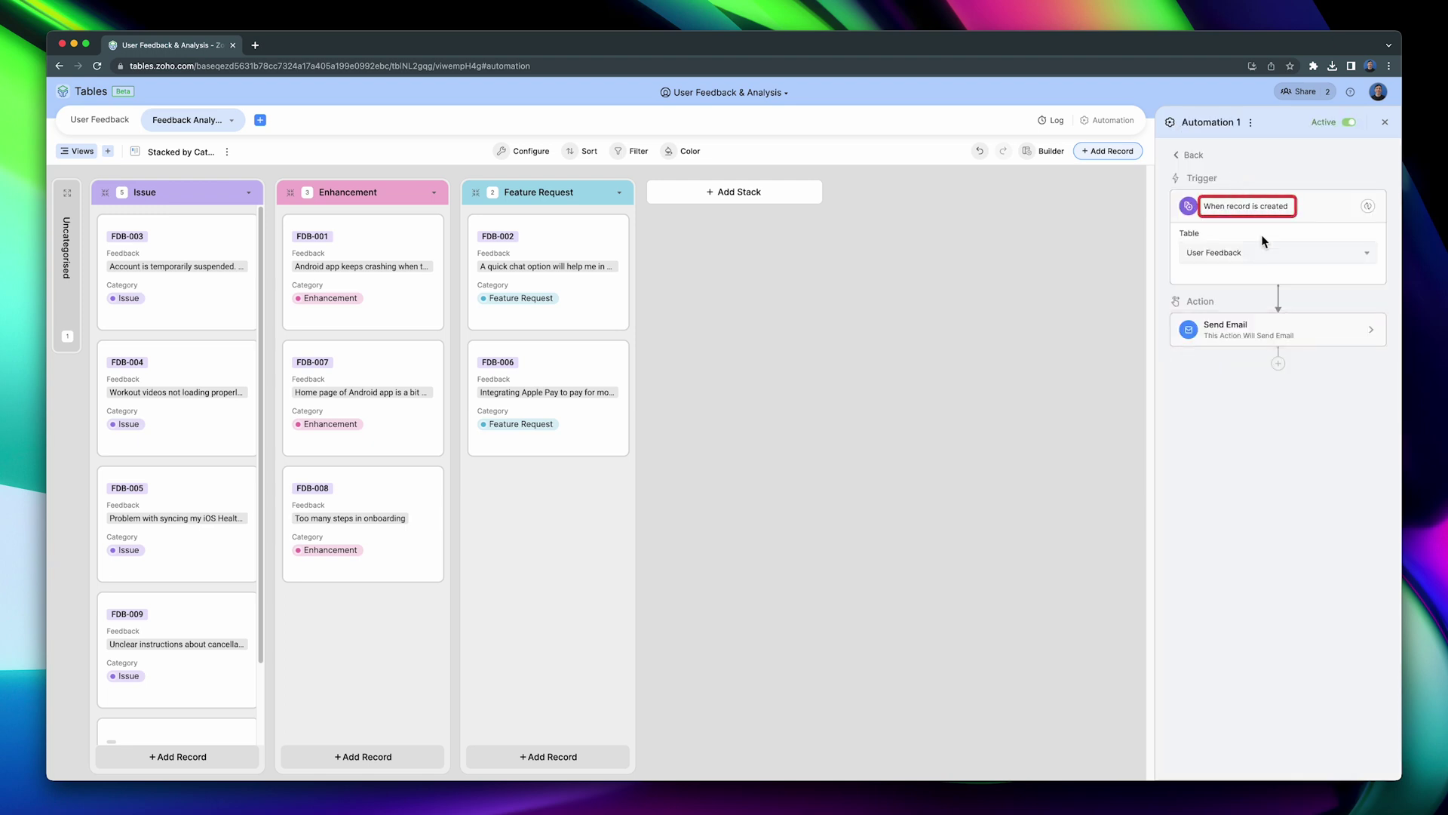
left_click(1278, 364)
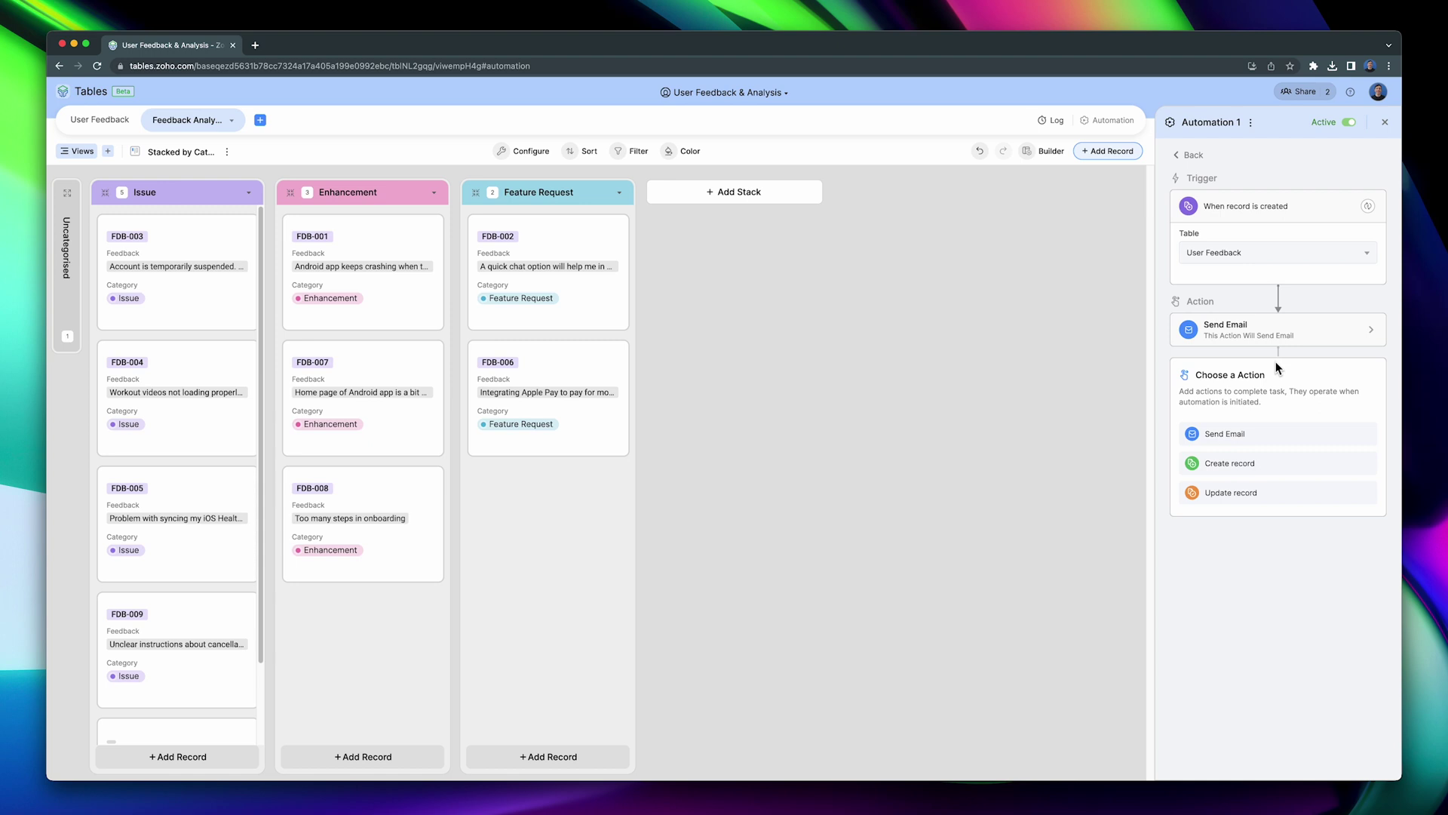
left_click(1302, 93)
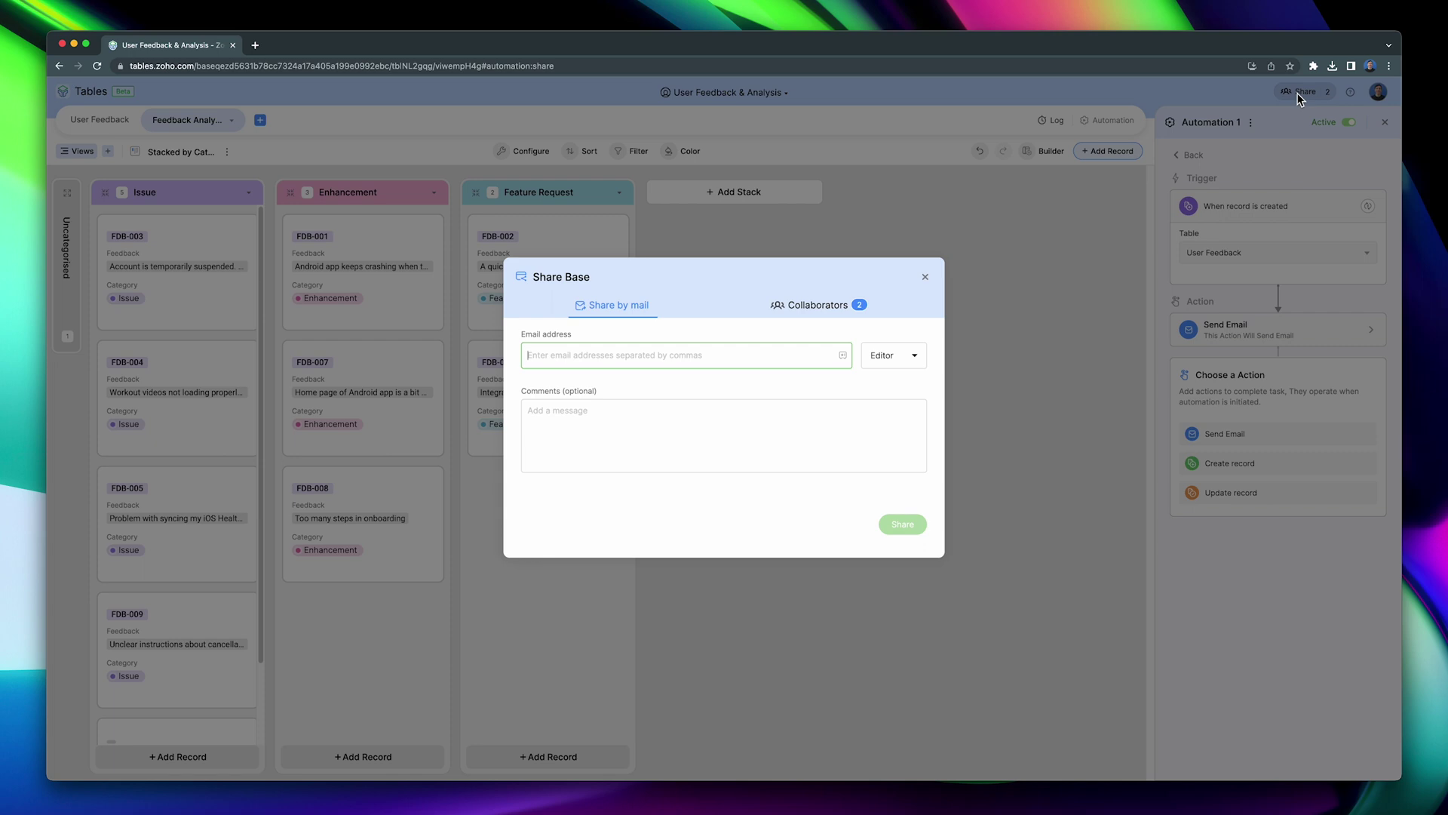
left_click(847, 308)
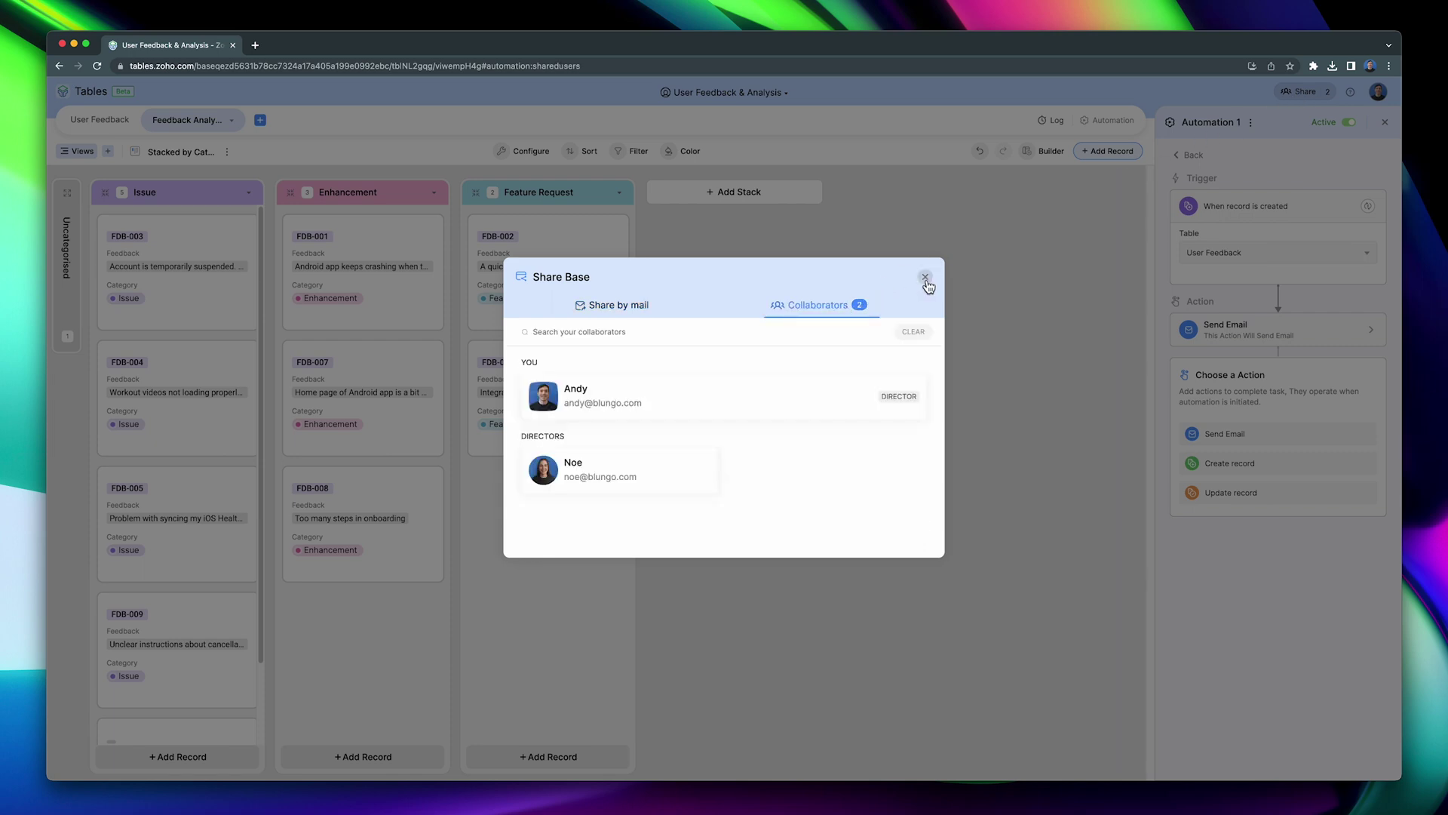
left_click(924, 278)
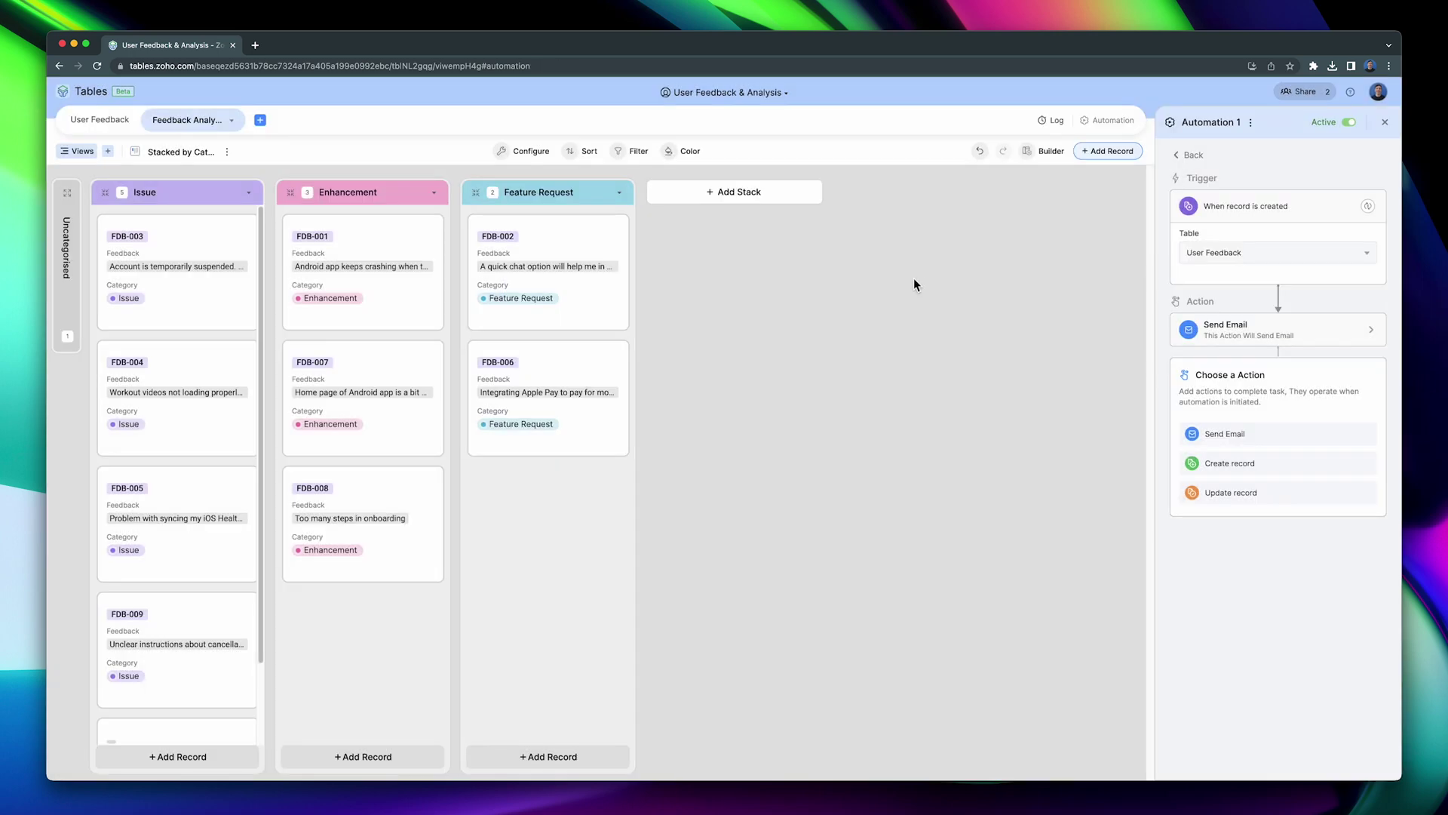
Return to the blungo workspace home and browse, then close, the base templates gallery
left_click(104, 97)
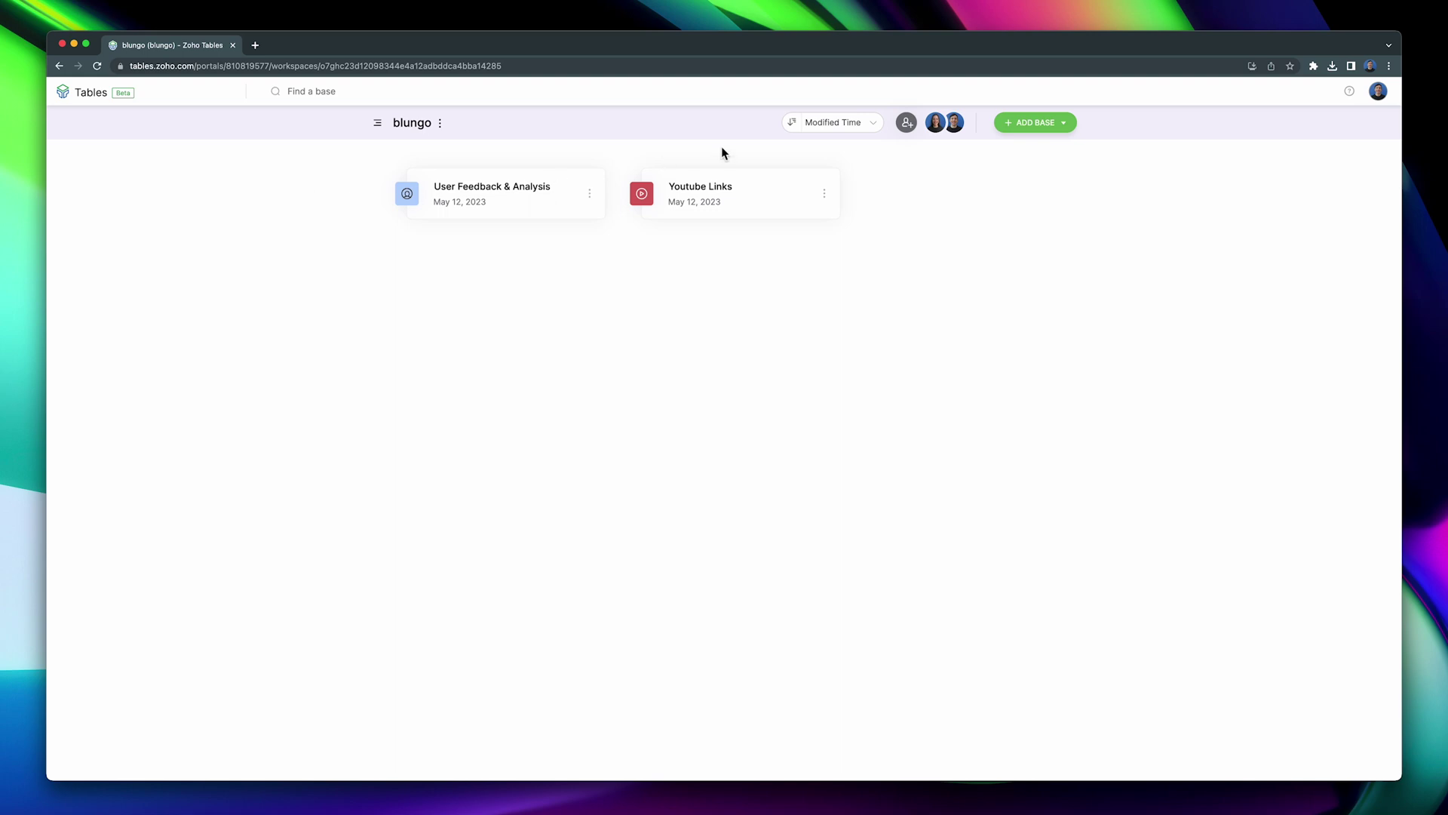
left_click(1024, 129)
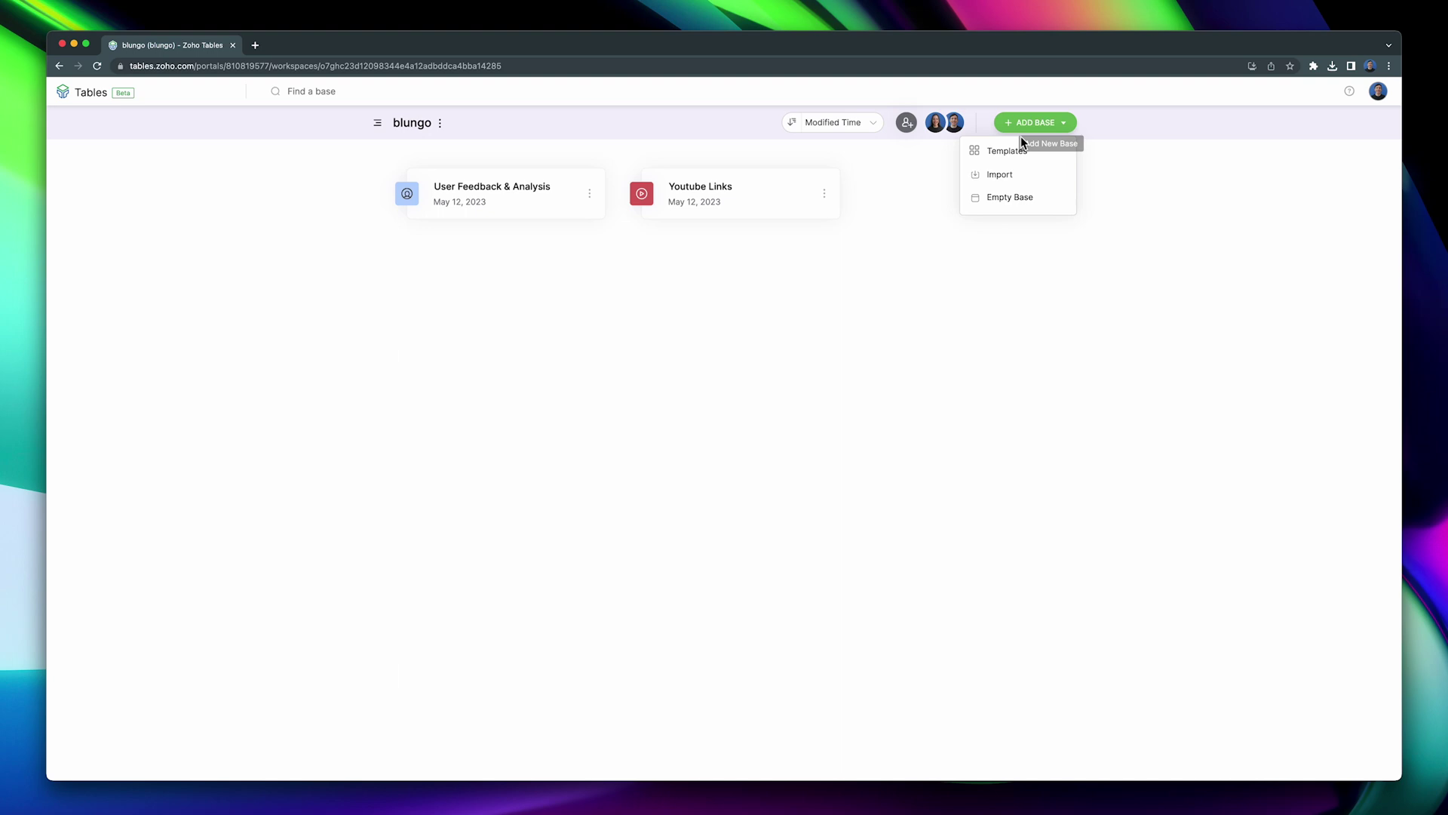
left_click(1020, 151)
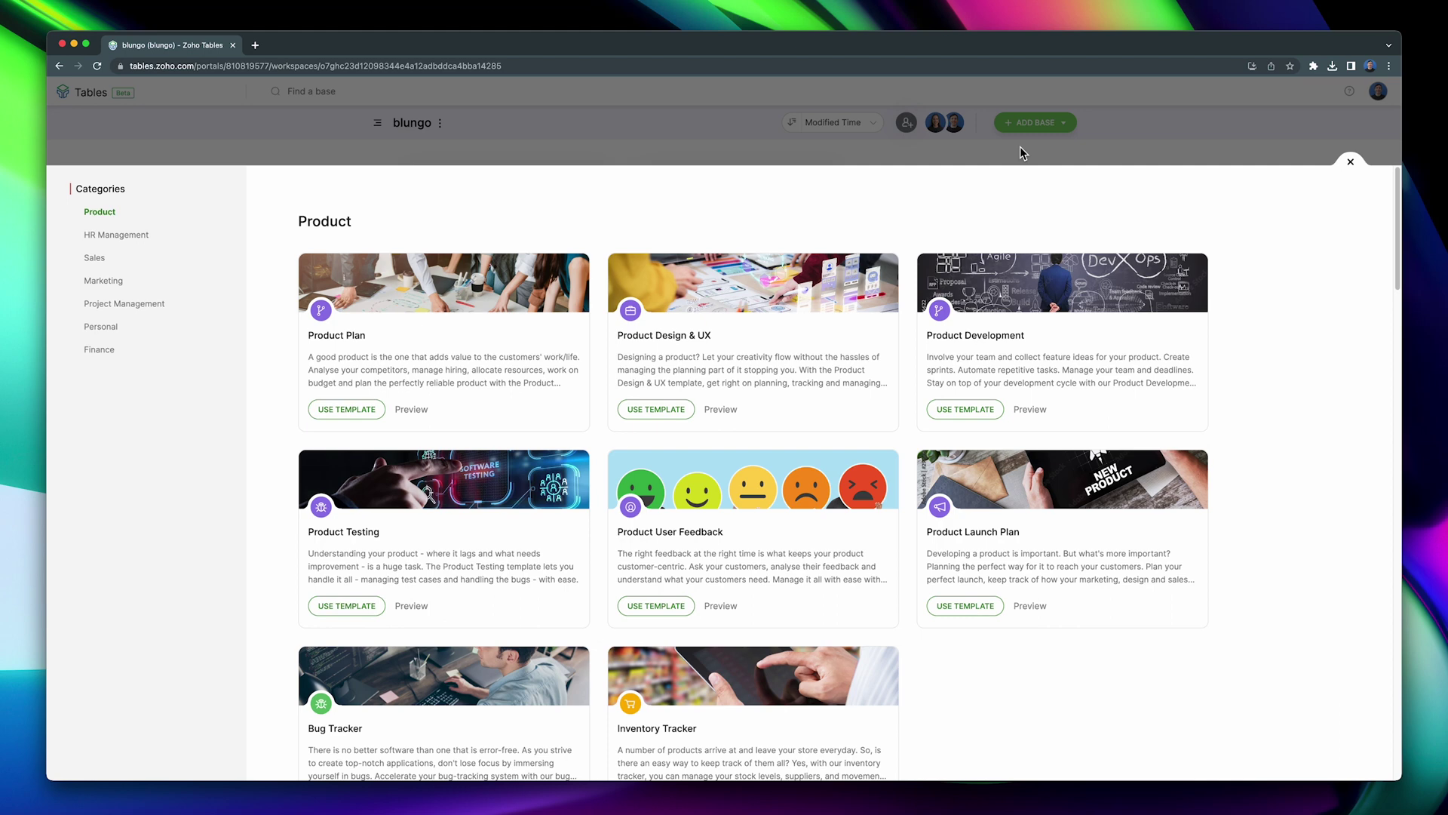
left_click(1350, 163)
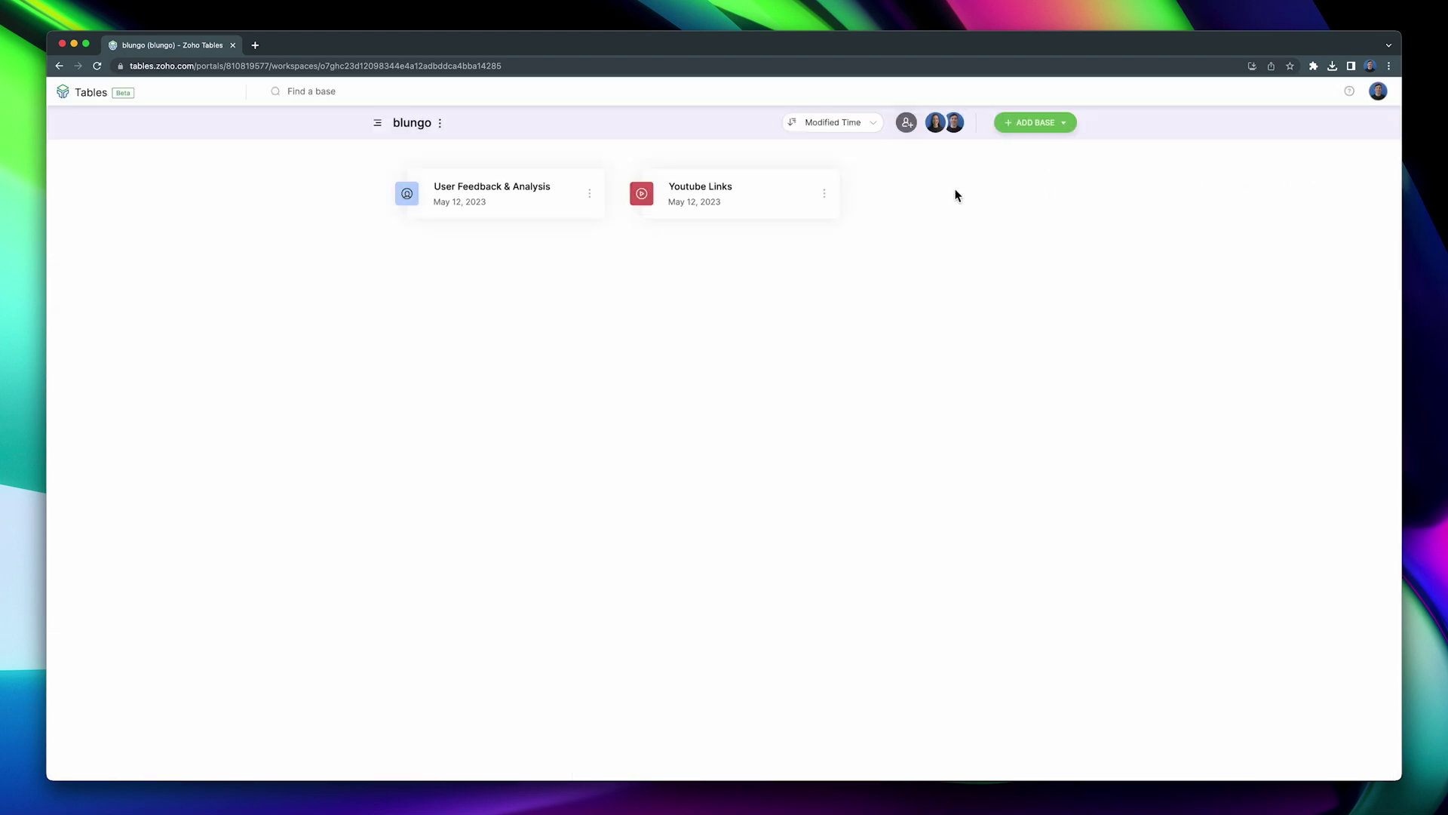
Show the My Workspaces dropdown, with blungo as the current workspace
left_click(381, 128)
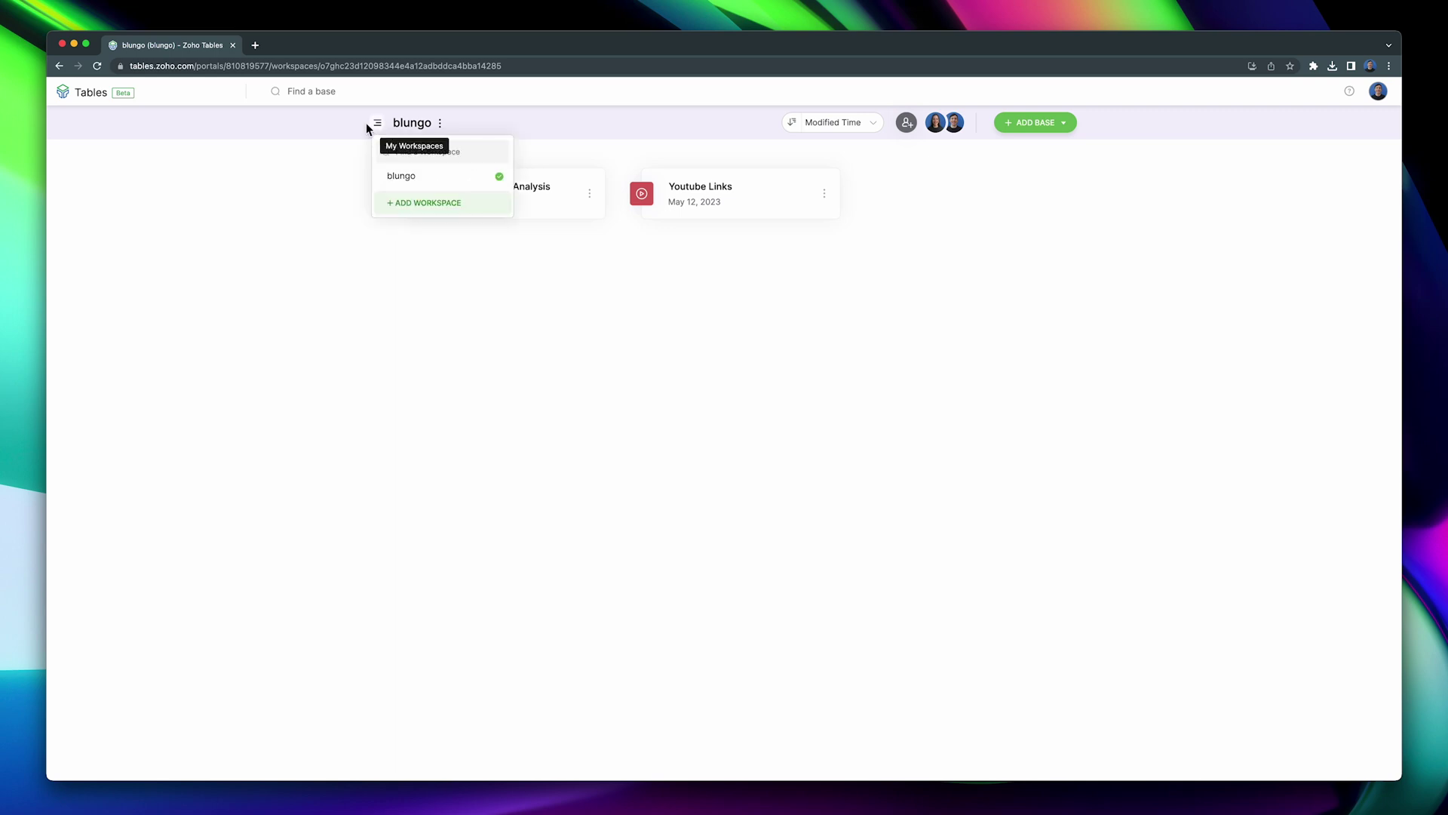